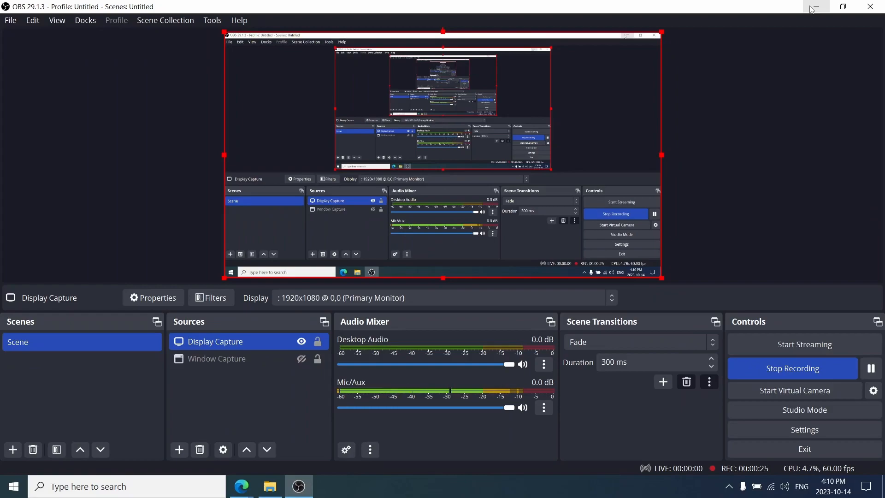
Step: Switch from the recording program to the TrueNAS web interface and open its dashboard
{"action": "left_click", "coordinate": [826, 6]}
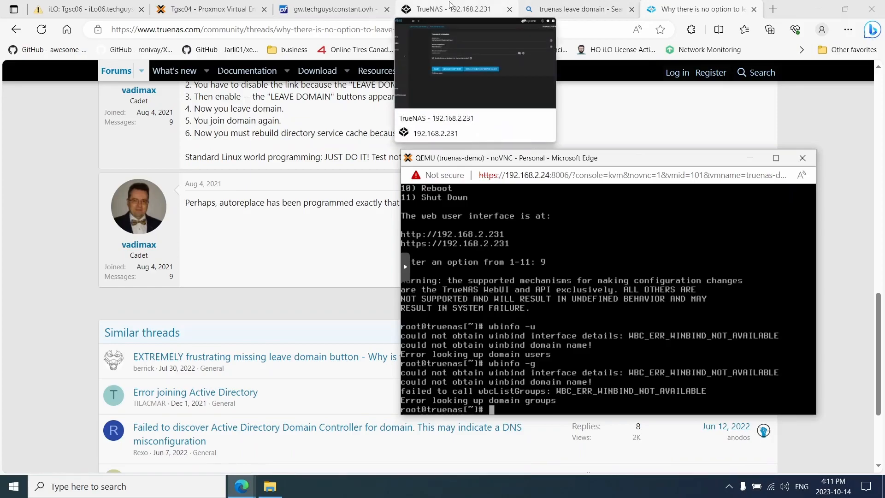
{"action": "left_click", "coordinate": [451, 5]}
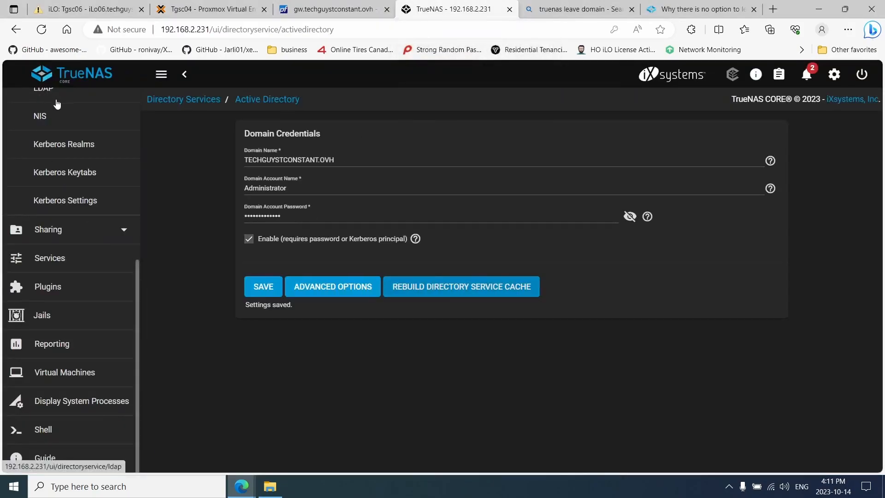
{"action": "scroll", "coordinate": [69, 230], "scroll_direction": "up", "scroll_amount": 6}
{"action": "left_click", "coordinate": [81, 152]}
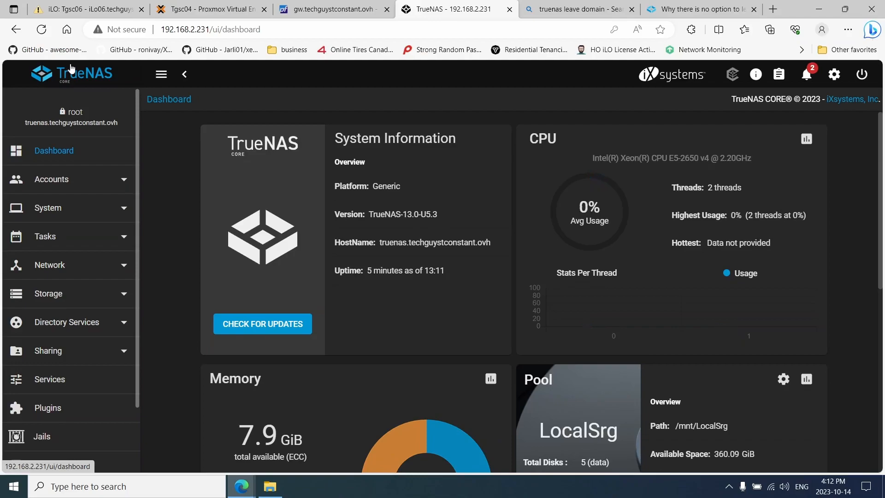
Step: Examine the TrueNAS forum thread about the missing option to leave Active Directory, up to its opening post
{"action": "left_click", "coordinate": [700, 9]}
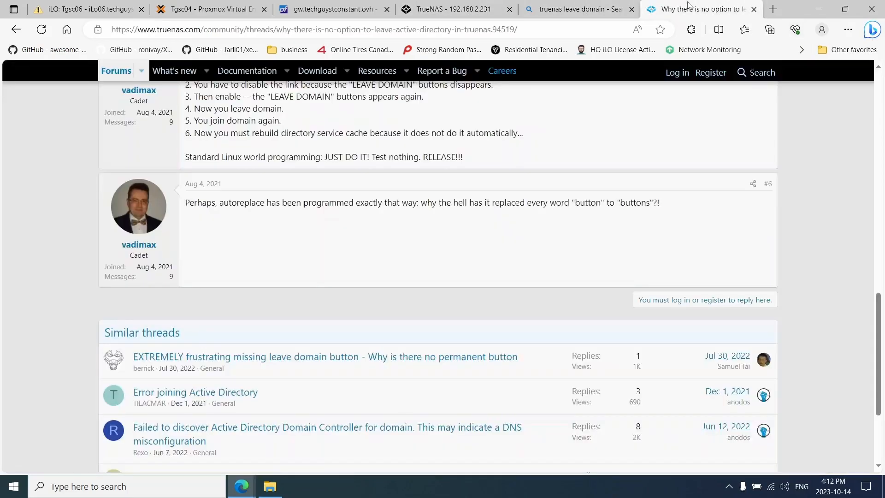
{"action": "scroll", "coordinate": [598, 187], "scroll_direction": "up", "scroll_amount": 15}
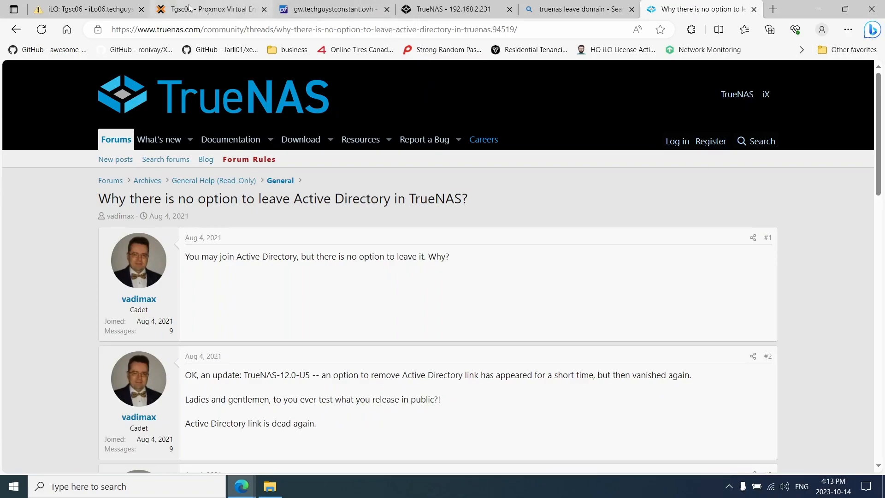
Step: View the pfSense DHCP leases and bring up the truenas-demo console to examine the wbinfo -u and wbinfo -g output
{"action": "left_click", "coordinate": [328, 4]}
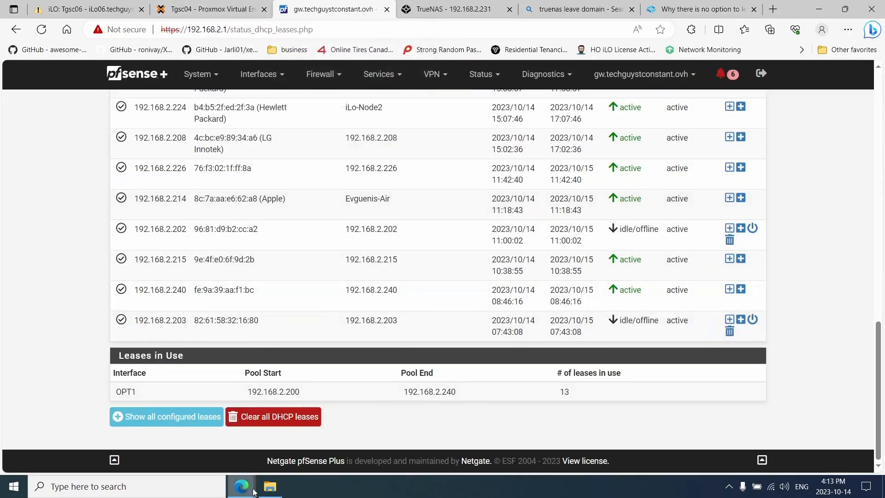
{"action": "mouse_move", "coordinate": [253, 492]}
{"action": "left_click", "coordinate": [314, 440]}
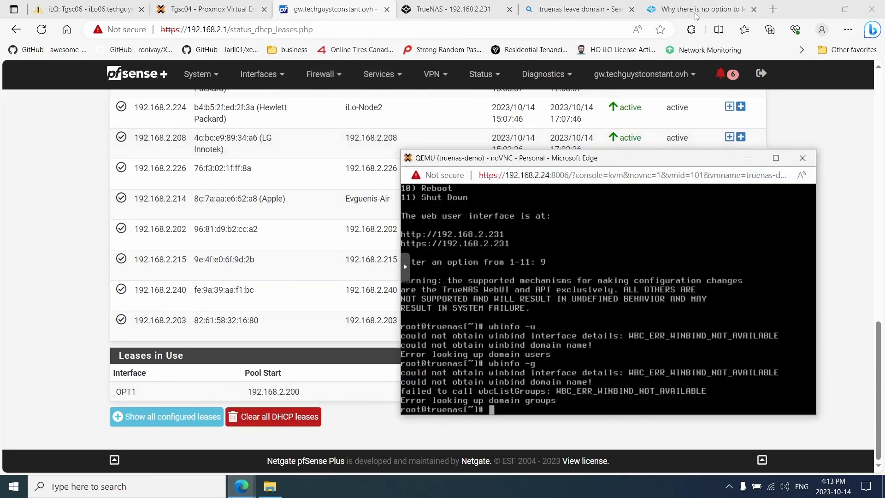
Step: Examine the memory and pool information on the TrueNAS dashboard and bring the truenas-demo console back up
{"action": "left_click", "coordinate": [465, 12]}
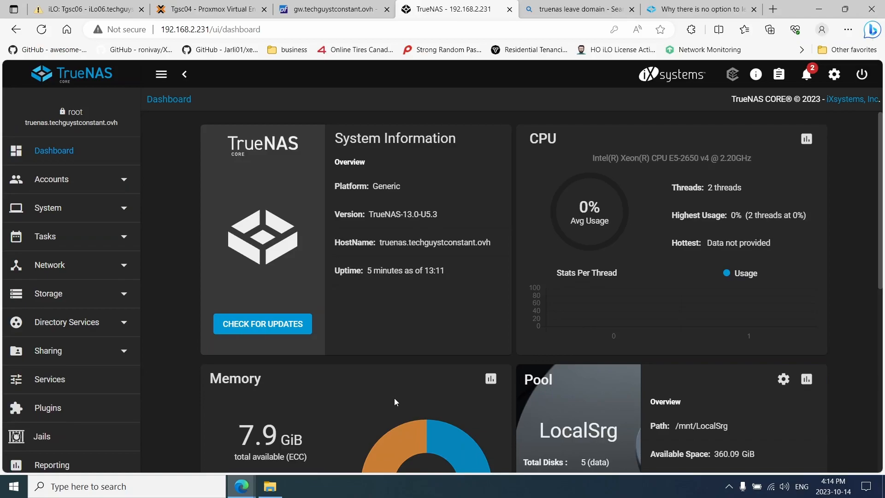
{"action": "scroll", "coordinate": [343, 391], "scroll_direction": "down", "scroll_amount": 2}
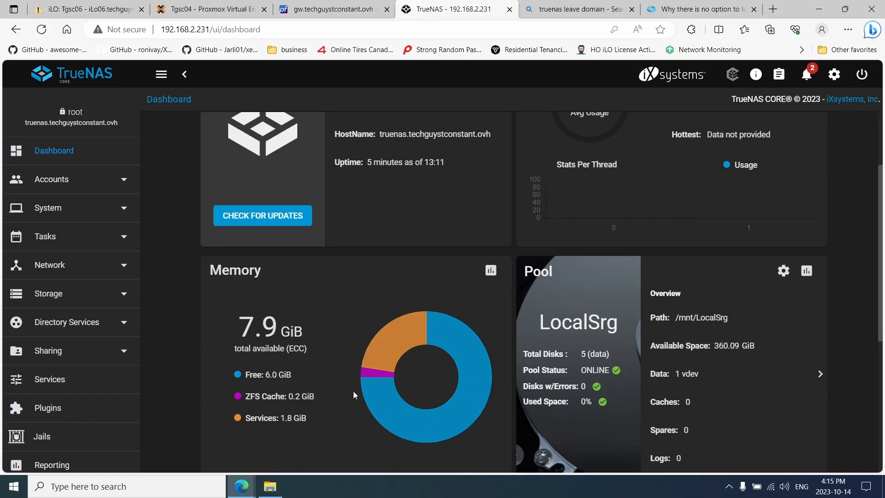
{"action": "left_click", "coordinate": [246, 486]}
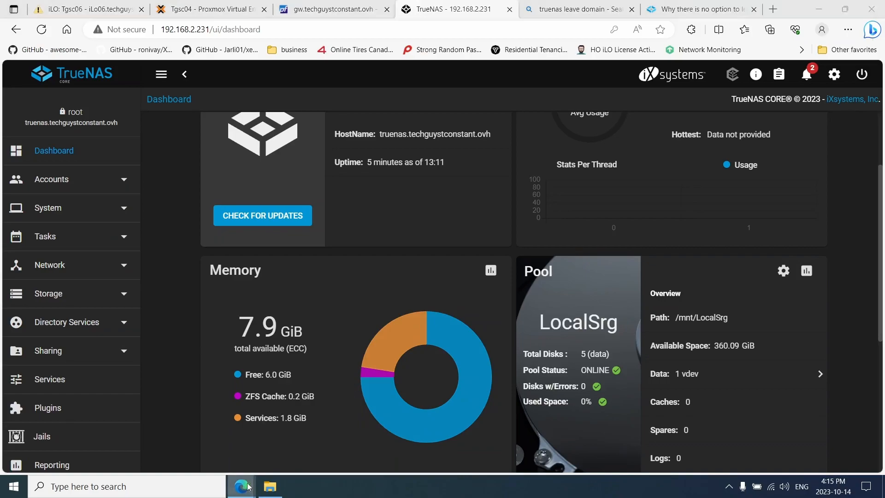
{"action": "left_click", "coordinate": [281, 457]}
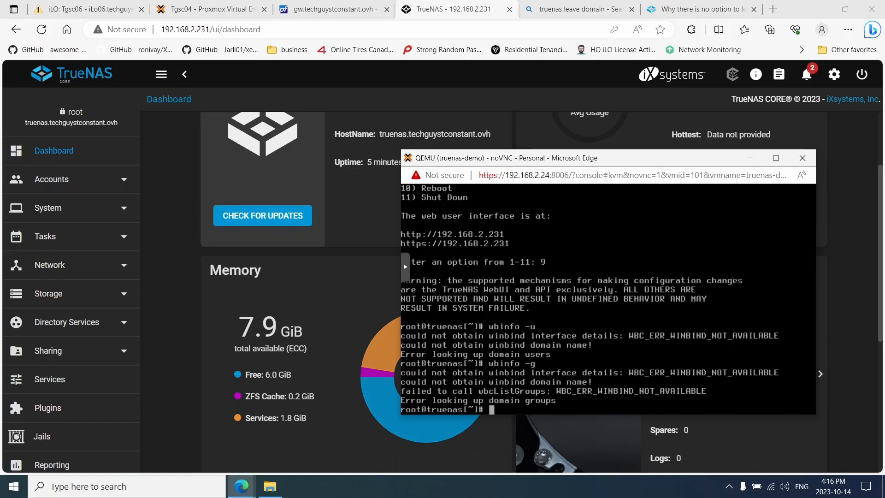
Step: View the hardware of virtual machine 101 (truenas-demo) in Proxmox together with its console
{"action": "left_click", "coordinate": [212, 10]}
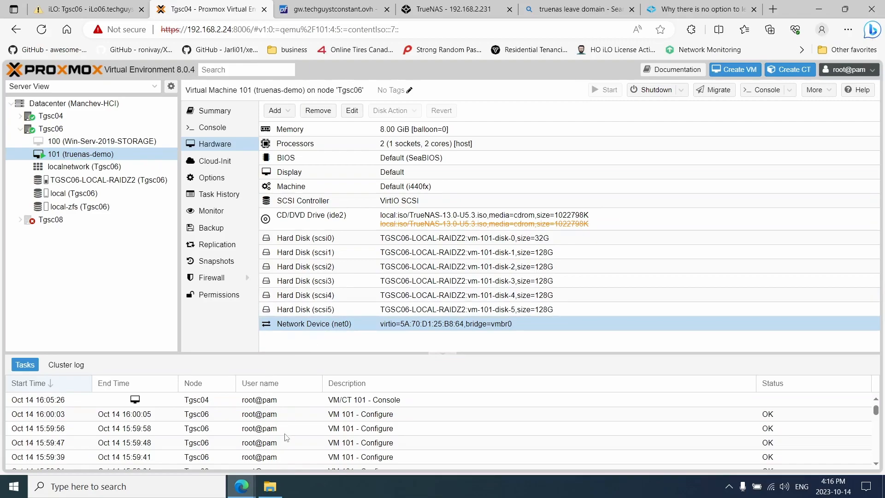
{"action": "mouse_move", "coordinate": [243, 486]}
{"action": "left_click", "coordinate": [316, 456]}
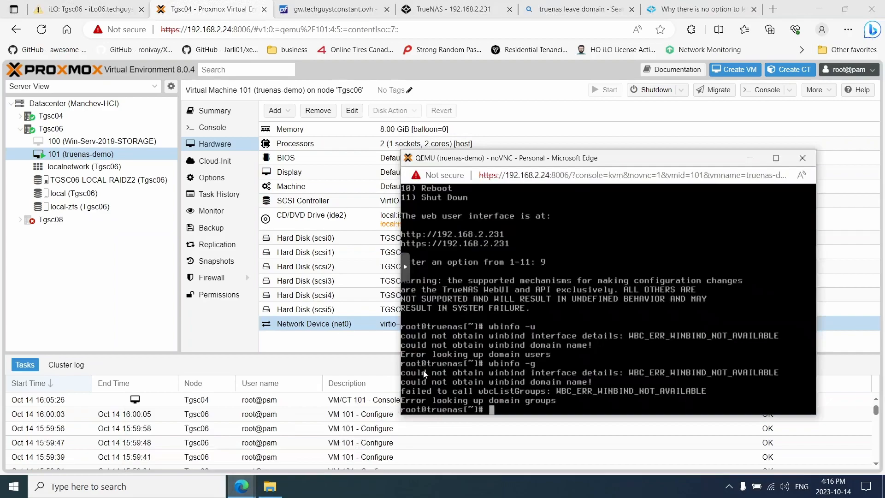
Step: Close the pfSense DHCP leases page and return to the TrueNAS dashboard
{"action": "left_click", "coordinate": [308, 5]}
{"action": "left_click", "coordinate": [397, 11]}
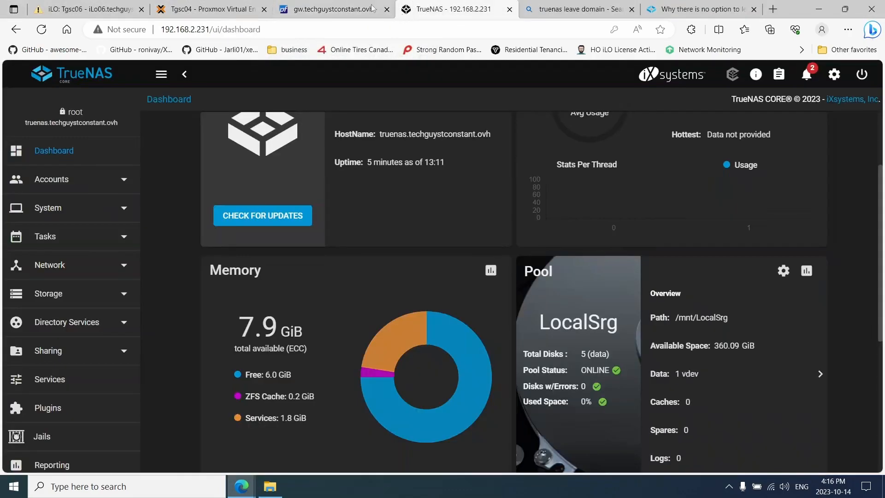
{"action": "left_click", "coordinate": [386, 9]}
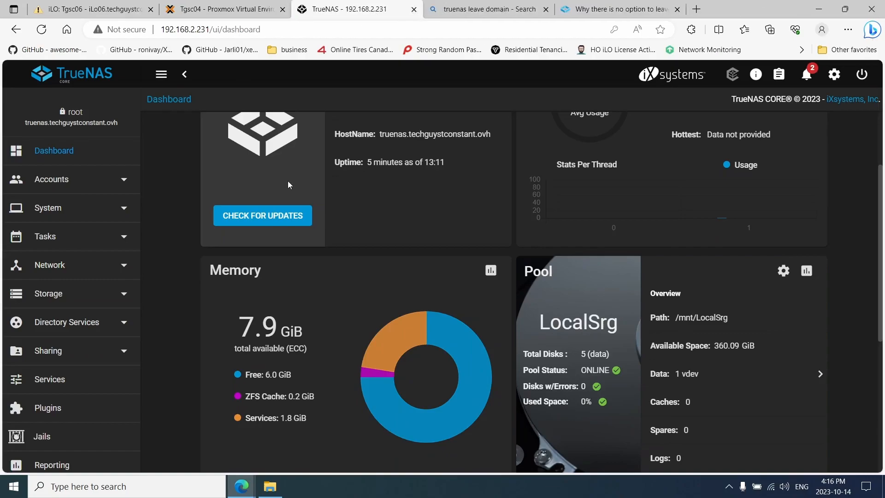
Step: Open the TrueNAS global network configuration and examine the hostname, domain and Nameserver 1 entries
{"action": "scroll", "coordinate": [289, 198], "scroll_direction": "up", "scroll_amount": 3}
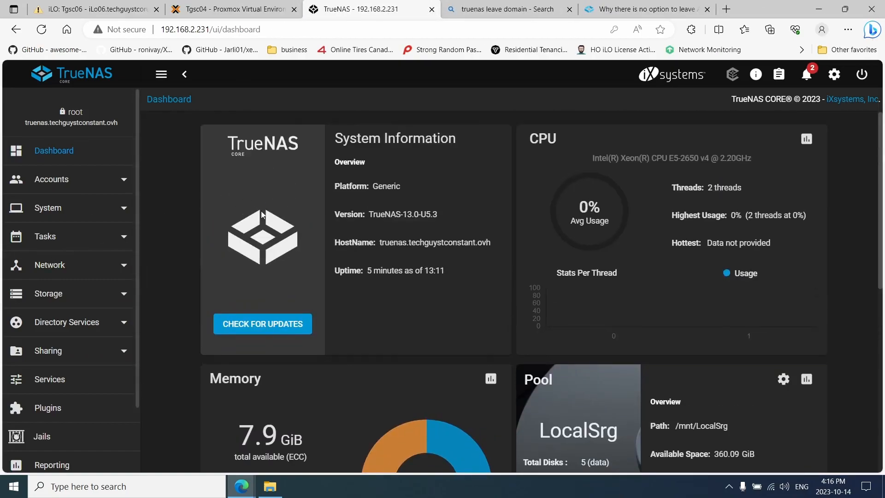
{"action": "scroll", "coordinate": [69, 291], "scroll_direction": "down", "scroll_amount": 2}
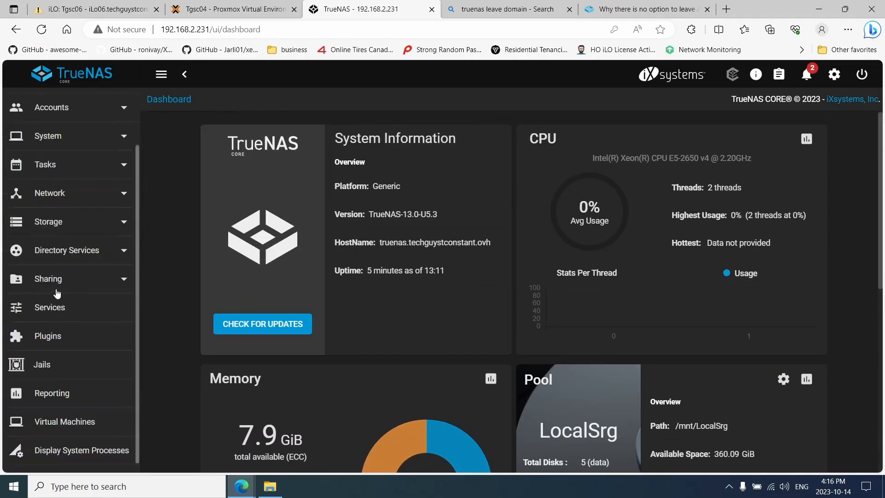
{"action": "scroll", "coordinate": [54, 276], "scroll_direction": "up", "scroll_amount": 2}
{"action": "left_click", "coordinate": [55, 265]}
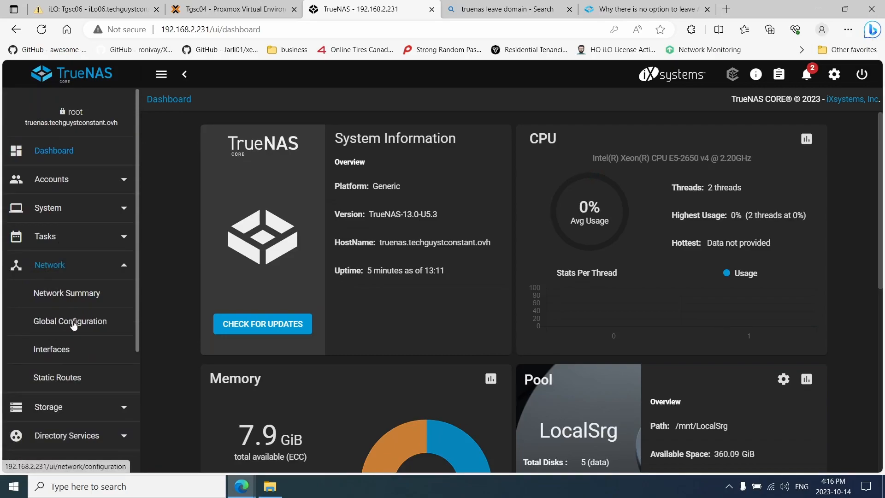
{"action": "left_click", "coordinate": [74, 323]}
{"action": "left_click_drag", "start_coordinate": [324, 187], "coordinate": [207, 184]}
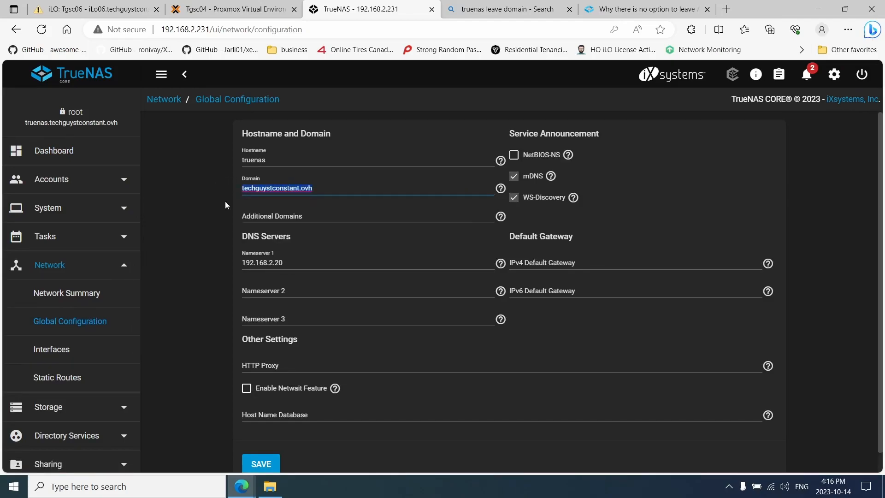
{"action": "left_click_drag", "start_coordinate": [306, 261], "coordinate": [222, 262]}
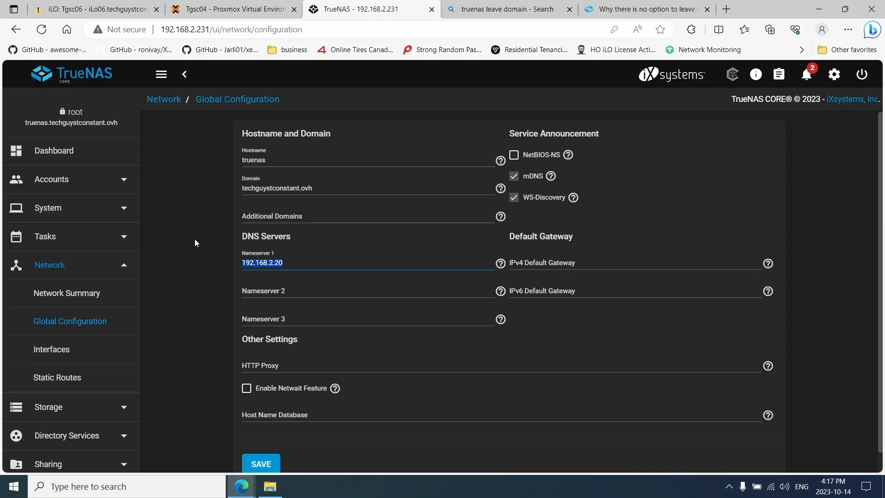
{"action": "left_click_drag", "start_coordinate": [329, 191], "coordinate": [203, 195]}
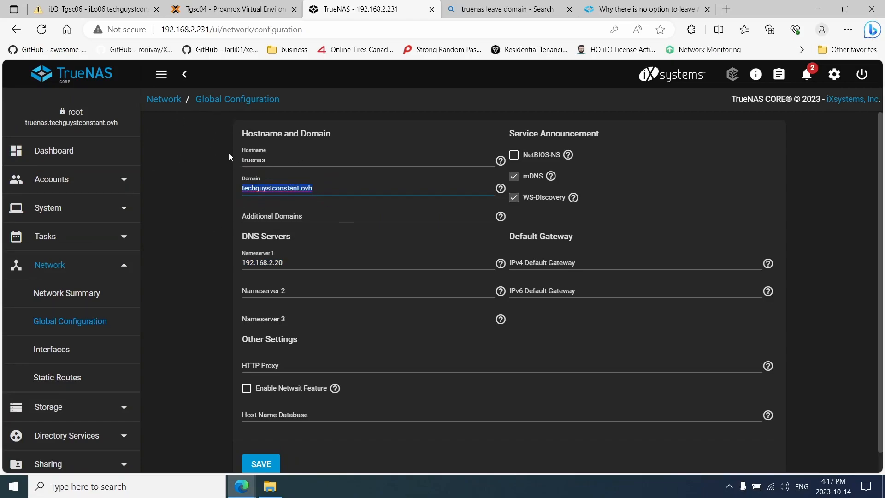
{"action": "double_click", "coordinate": [283, 161]}
{"action": "left_click", "coordinate": [206, 242]}
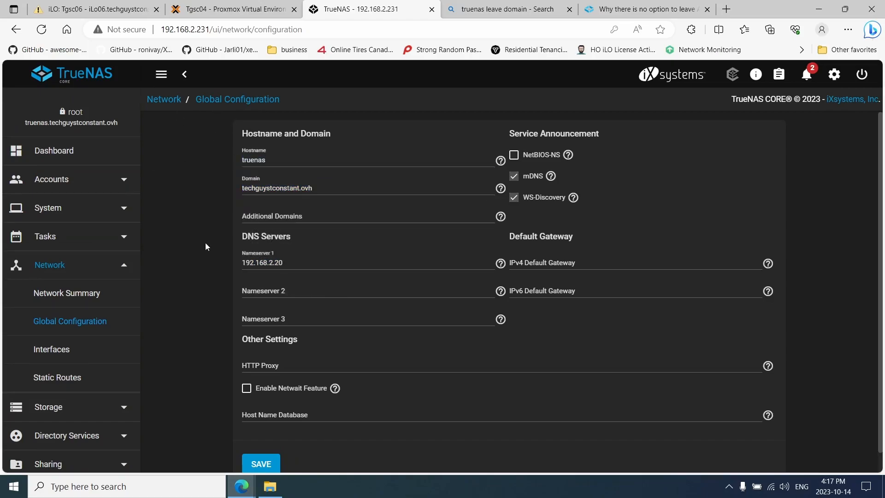
{"action": "scroll", "coordinate": [272, 276], "scroll_direction": "down", "scroll_amount": 1}
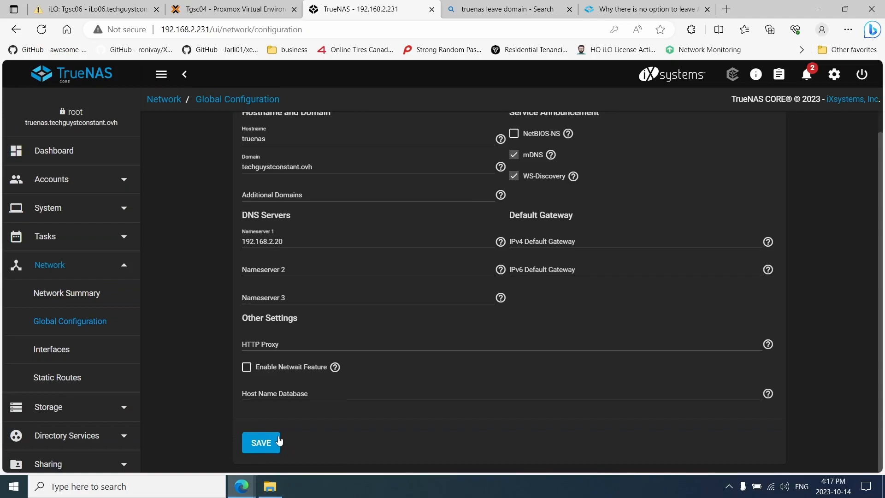
Step: Open the Active Directory settings in the directory services to view the domain credentials
{"action": "scroll", "coordinate": [88, 362], "scroll_direction": "down", "scroll_amount": 2}
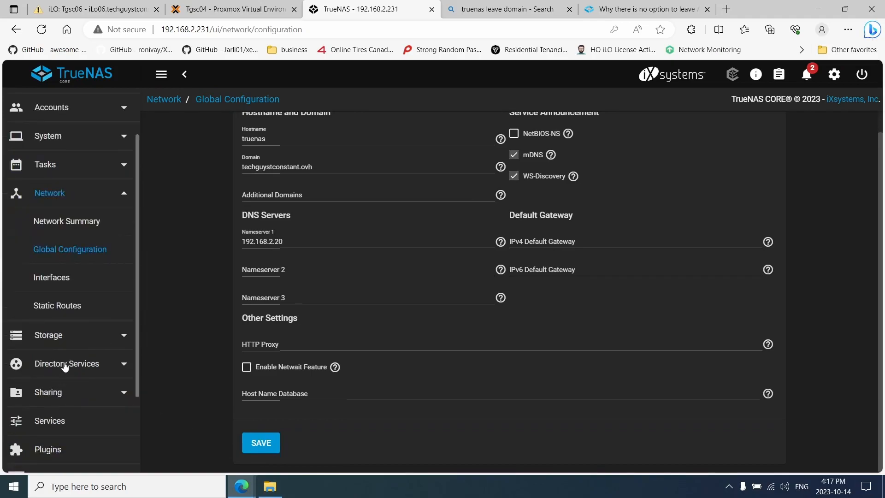
{"action": "left_click", "coordinate": [65, 366]}
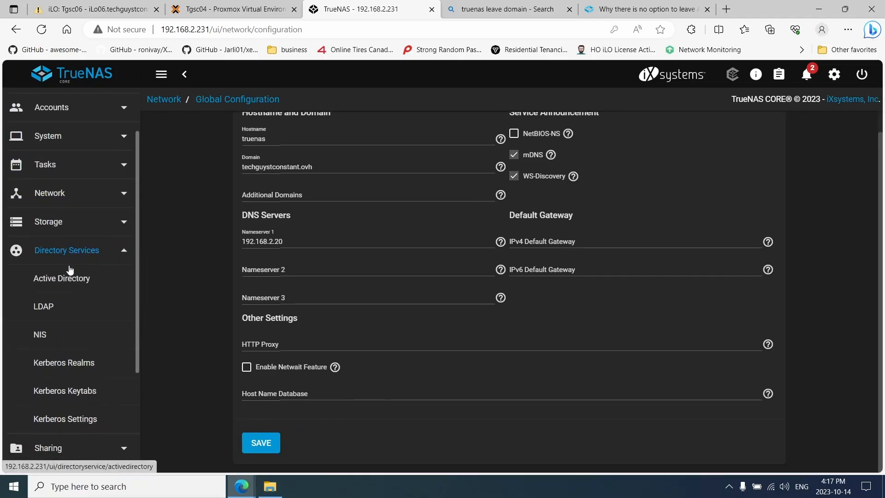
{"action": "left_click", "coordinate": [53, 278]}
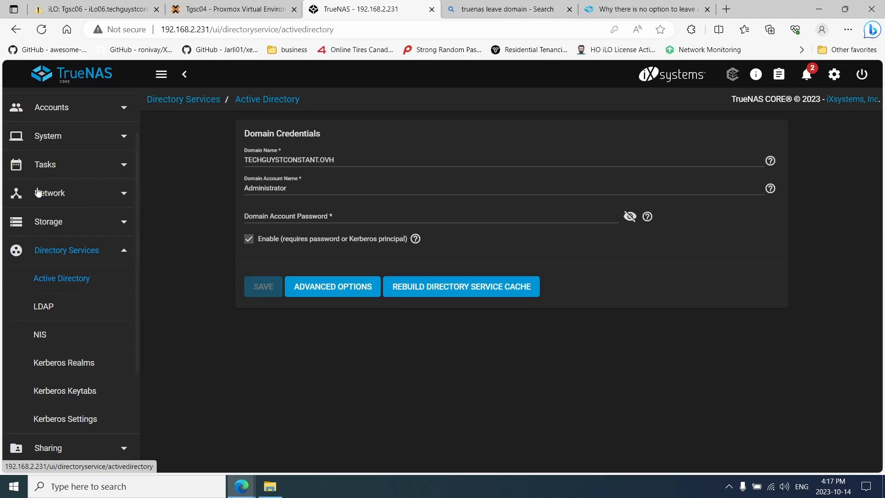
Step: List the Windows (SMB) shares and open the ACL editor for the share at /mnt/LocalSrg/
{"action": "scroll", "coordinate": [69, 220], "scroll_direction": "up", "scroll_amount": 2}
{"action": "scroll", "coordinate": [69, 220], "scroll_direction": "down", "scroll_amount": 5}
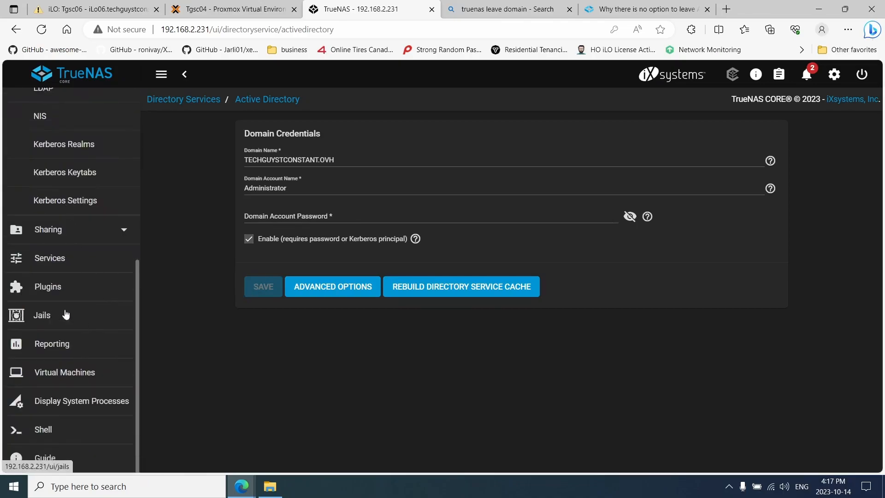
{"action": "left_click", "coordinate": [68, 237]}
{"action": "scroll", "coordinate": [70, 248], "scroll_direction": "down", "scroll_amount": 3}
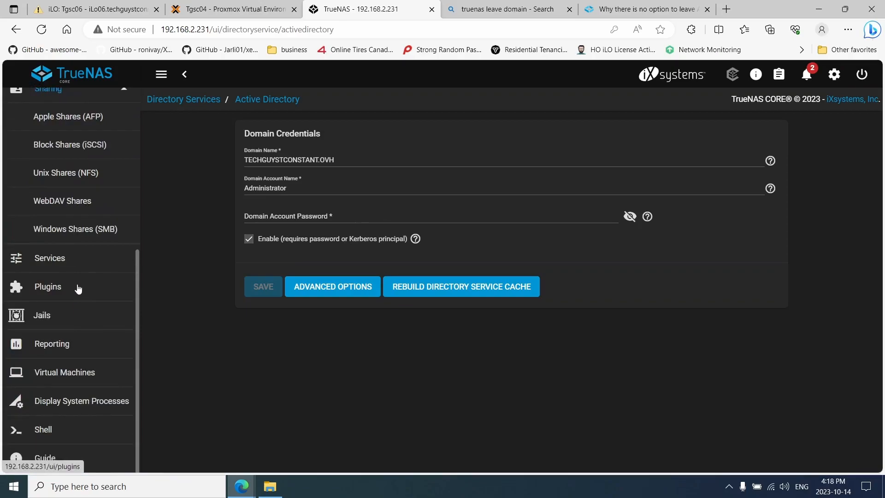
{"action": "left_click", "coordinate": [60, 231]}
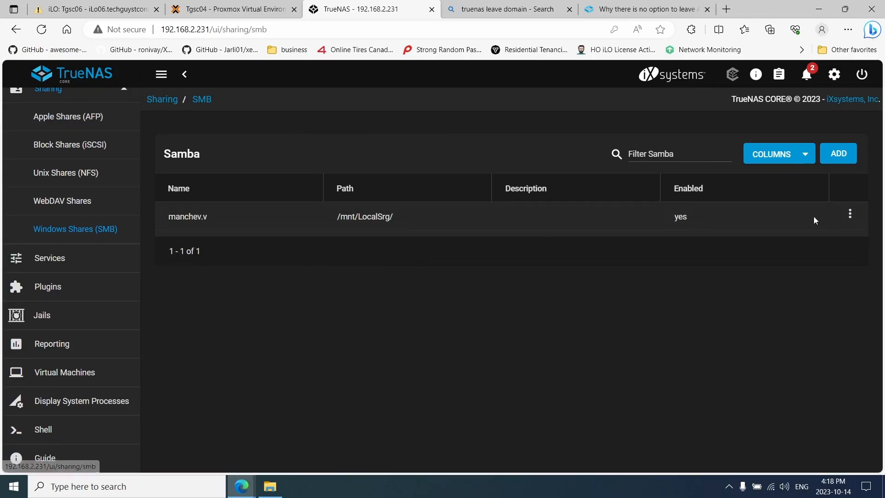
{"action": "left_click", "coordinate": [849, 214]}
{"action": "left_click", "coordinate": [819, 277]}
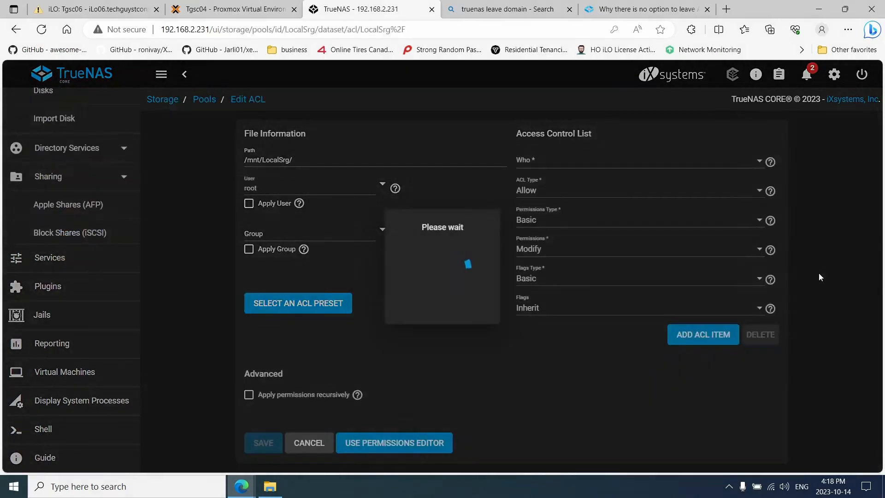
Step: Create the ACL for /mnt/LocalSrg/ from the preset OPEN
{"action": "left_click", "coordinate": [421, 298]}
{"action": "left_click", "coordinate": [421, 300]}
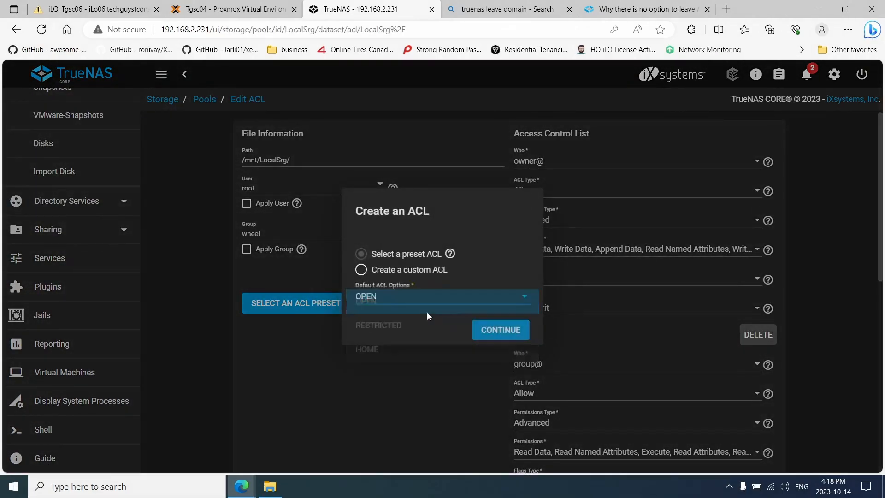
{"action": "left_click", "coordinate": [478, 331]}
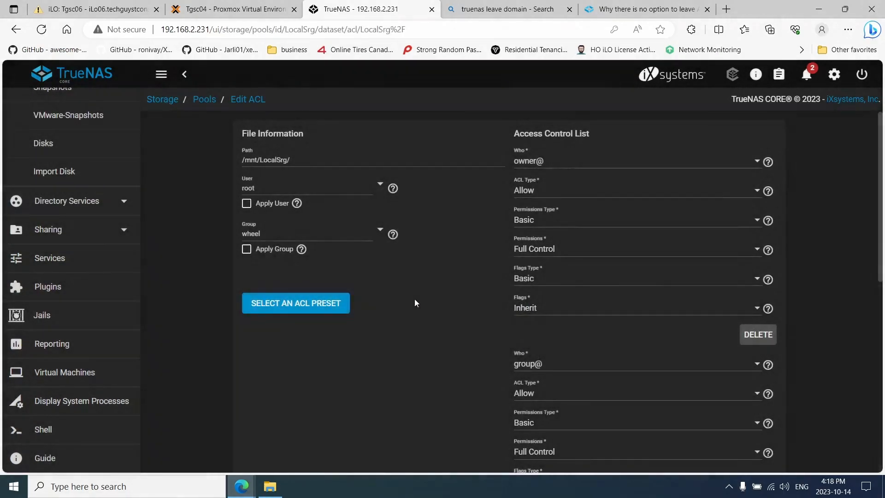
Step: Look through the User list of the /mnt/LocalSrg/ ACL for domain user accounts
{"action": "left_click", "coordinate": [379, 184]}
{"action": "scroll", "coordinate": [431, 263], "scroll_direction": "down", "scroll_amount": 10}
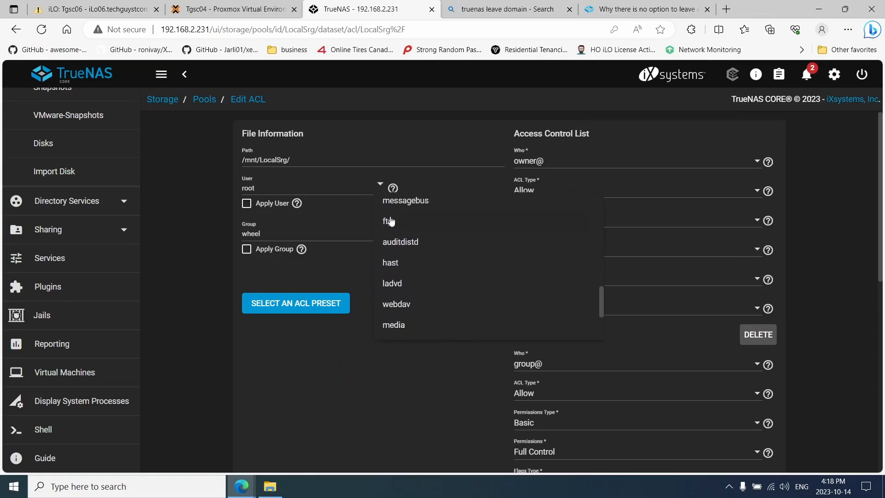
{"action": "scroll", "coordinate": [396, 304], "scroll_direction": "down", "scroll_amount": 3}
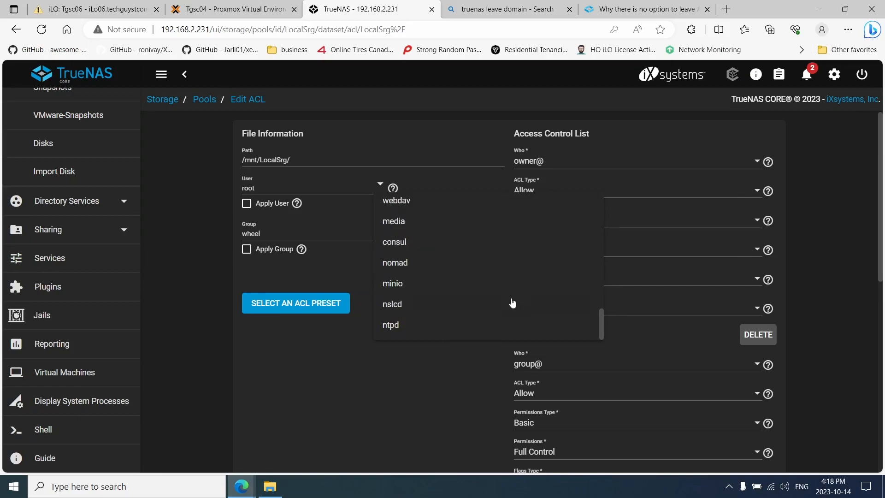
{"action": "scroll", "coordinate": [502, 300], "scroll_direction": "up", "scroll_amount": 1}
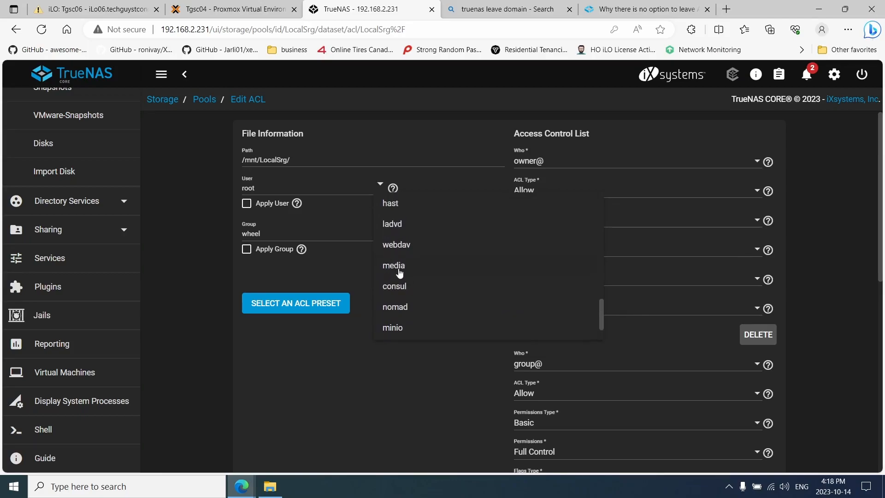
{"action": "scroll", "coordinate": [399, 273], "scroll_direction": "up", "scroll_amount": 2}
{"action": "scroll", "coordinate": [395, 281], "scroll_direction": "down", "scroll_amount": 3}
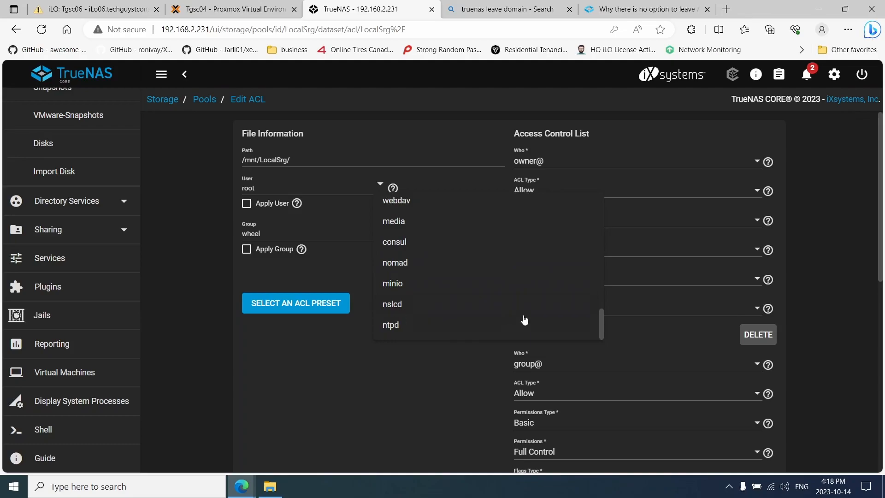
{"action": "left_click", "coordinate": [273, 233]}
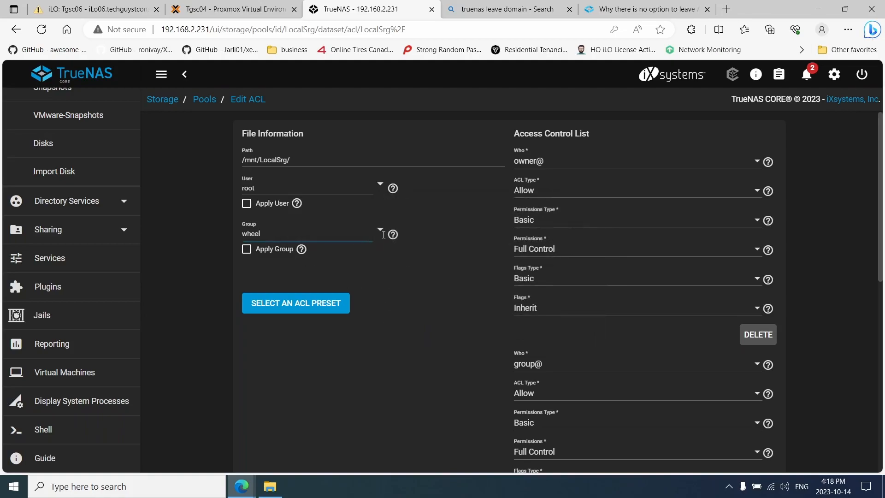
Step: Look through the Group list of the /mnt/LocalSrg/ ACL for domain groups
{"action": "left_click", "coordinate": [313, 234]}
{"action": "scroll", "coordinate": [408, 312], "scroll_direction": "down", "scroll_amount": 10}
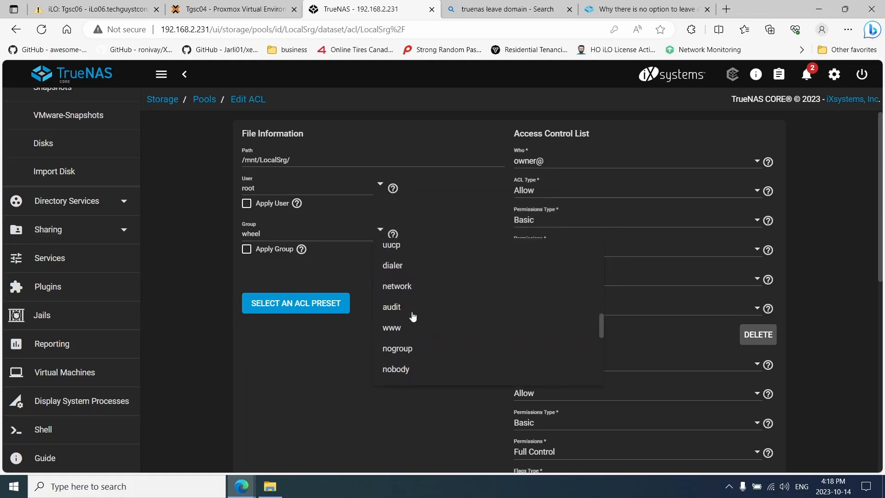
{"action": "scroll", "coordinate": [413, 317], "scroll_direction": "down", "scroll_amount": 10}
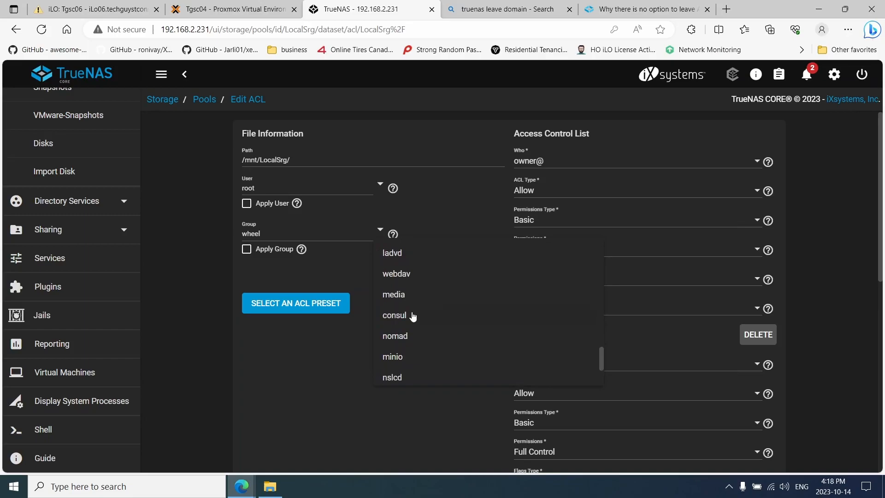
{"action": "scroll", "coordinate": [412, 316], "scroll_direction": "down", "scroll_amount": 5}
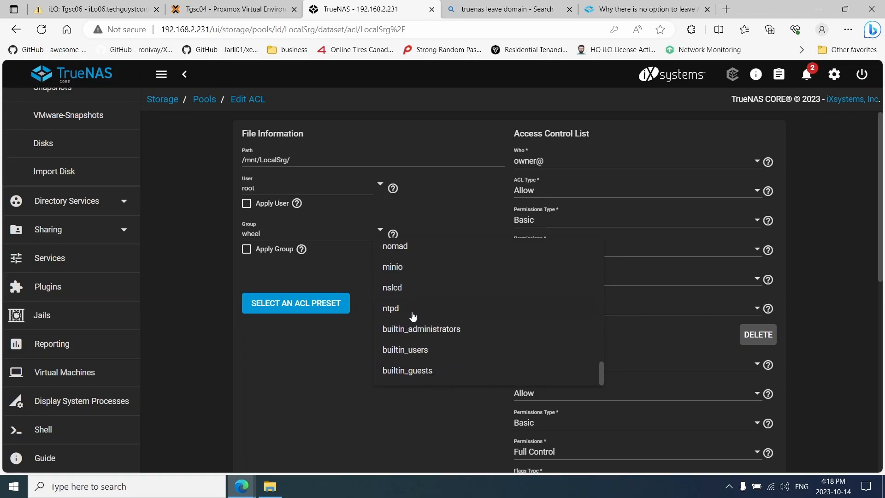
{"action": "left_click", "coordinate": [365, 381]}
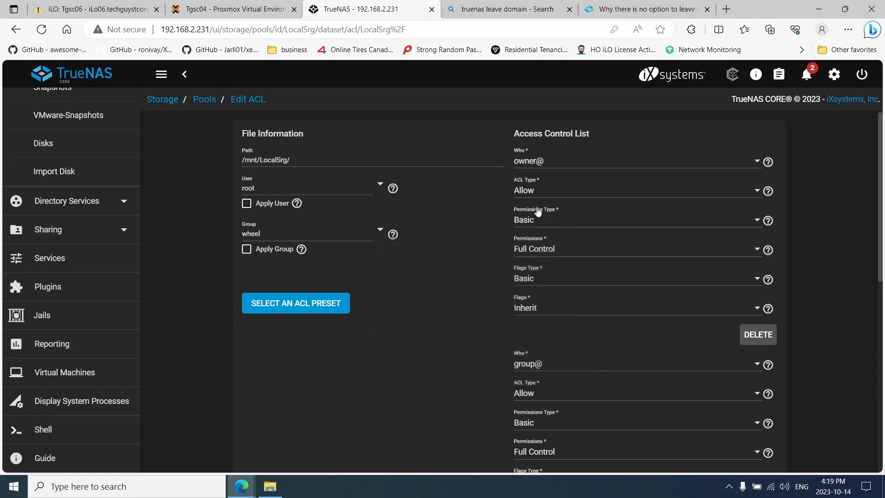
Step: Delete the group@ and everyone@ entries from the access control list and view the Who options of the owner@ entry
{"action": "left_click", "coordinate": [534, 164]}
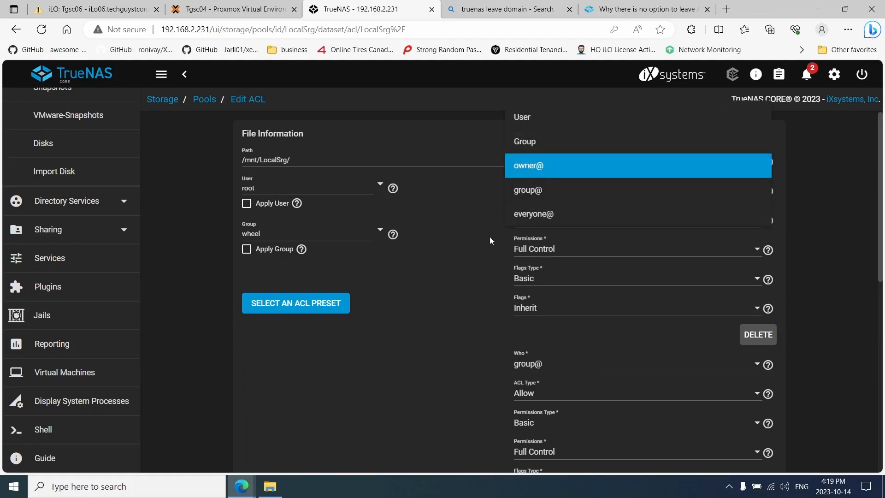
{"action": "left_click", "coordinate": [509, 315]}
{"action": "scroll", "coordinate": [509, 315], "scroll_direction": "down", "scroll_amount": 9}
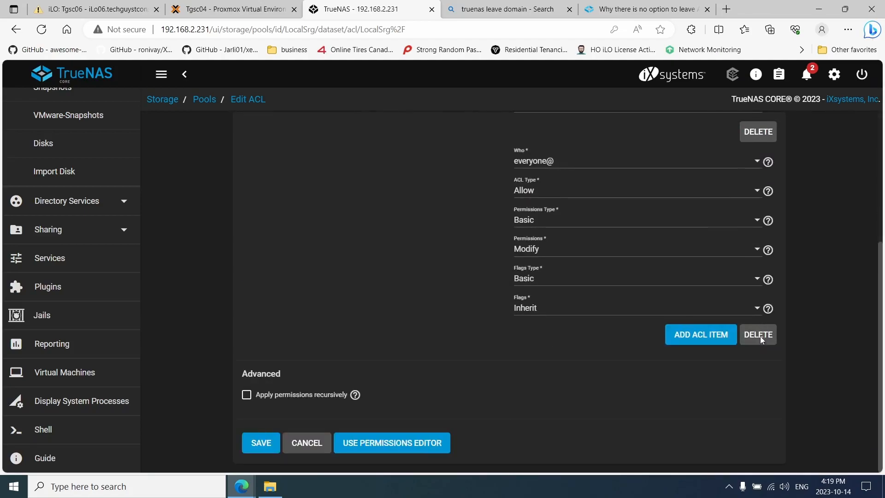
{"action": "left_click", "coordinate": [759, 336]}
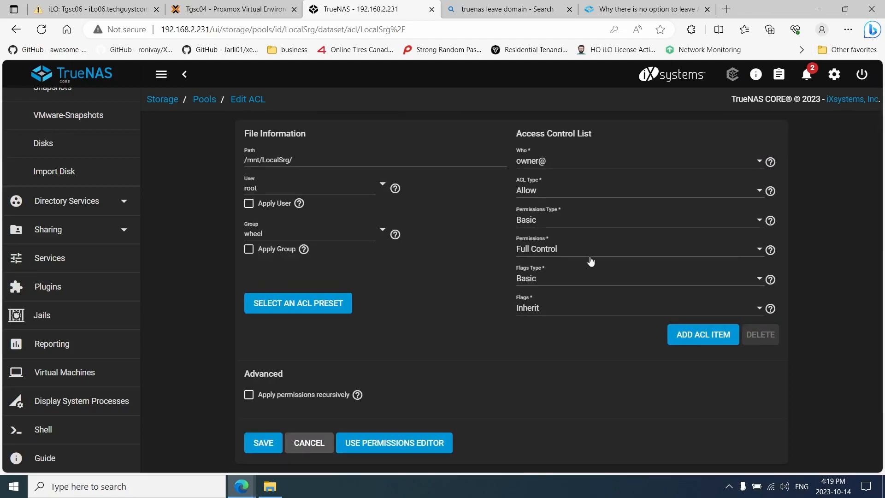
{"action": "left_click", "coordinate": [548, 161]}
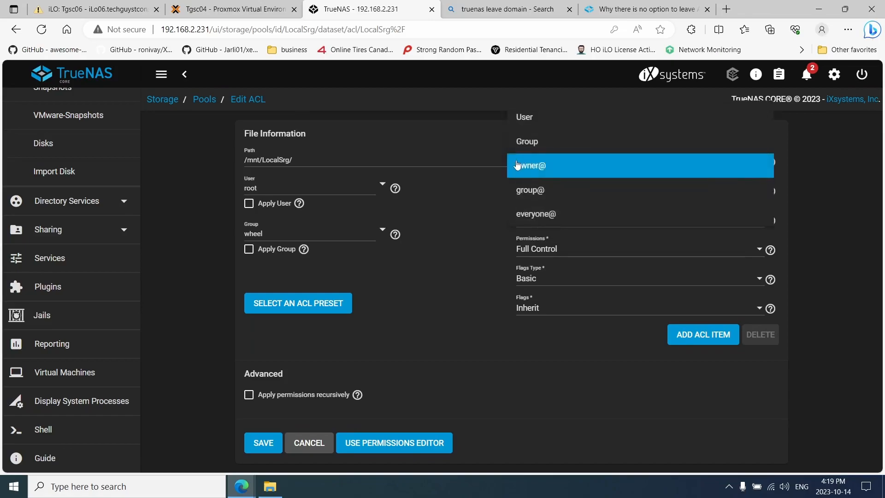
{"action": "left_click", "coordinate": [533, 349]}
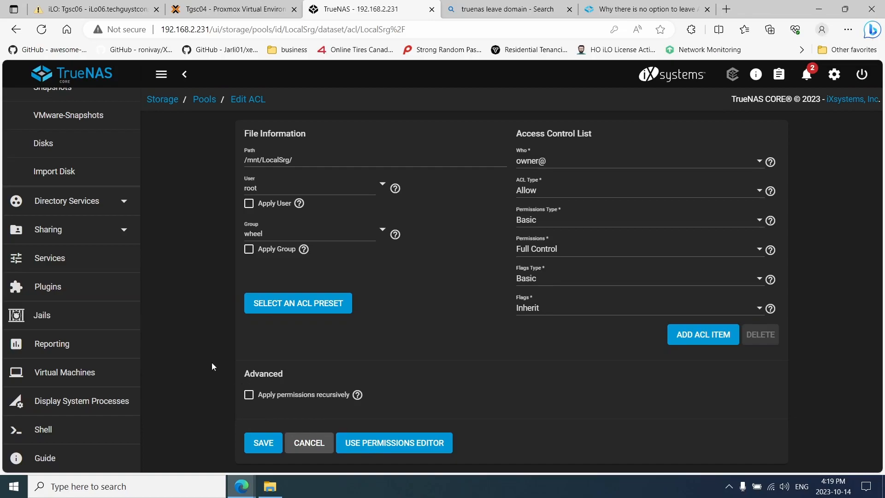
Step: View the TrueNAS power options and bring up the truenas-demo noVNC console to examine the wbinfo -u and wbinfo -g output
{"action": "left_click", "coordinate": [861, 75]}
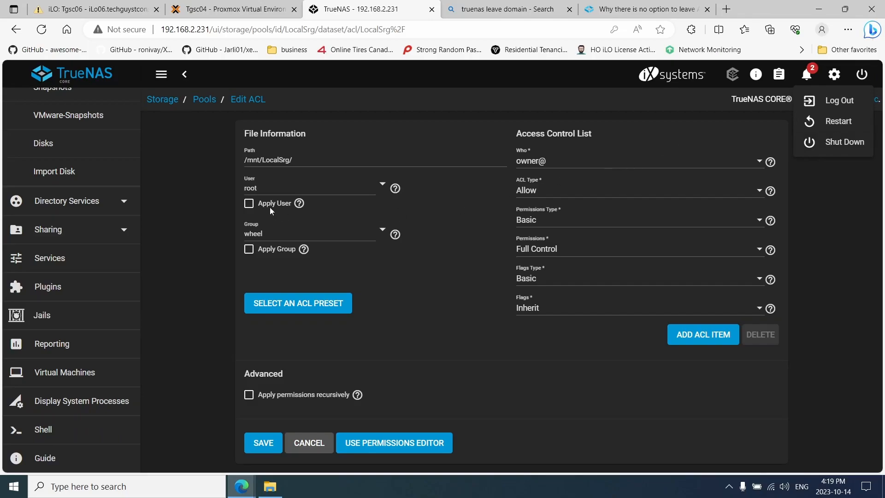
{"action": "left_click", "coordinate": [193, 199]}
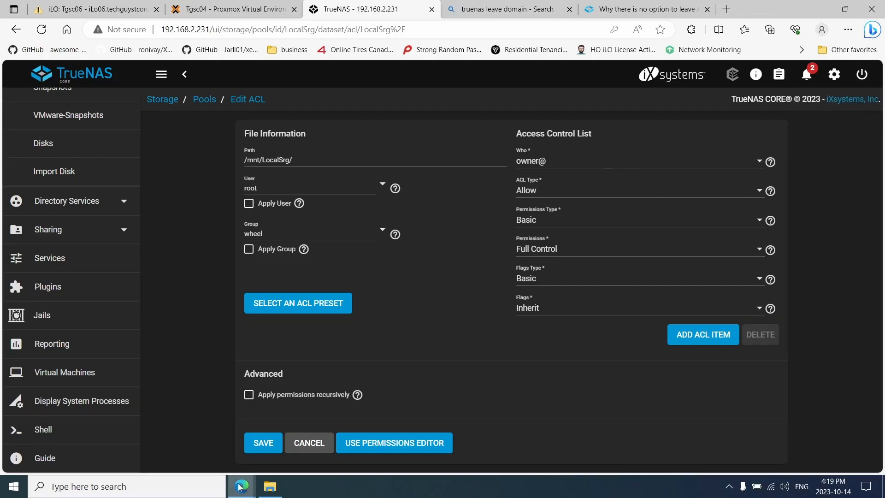
{"action": "left_click", "coordinate": [320, 444]}
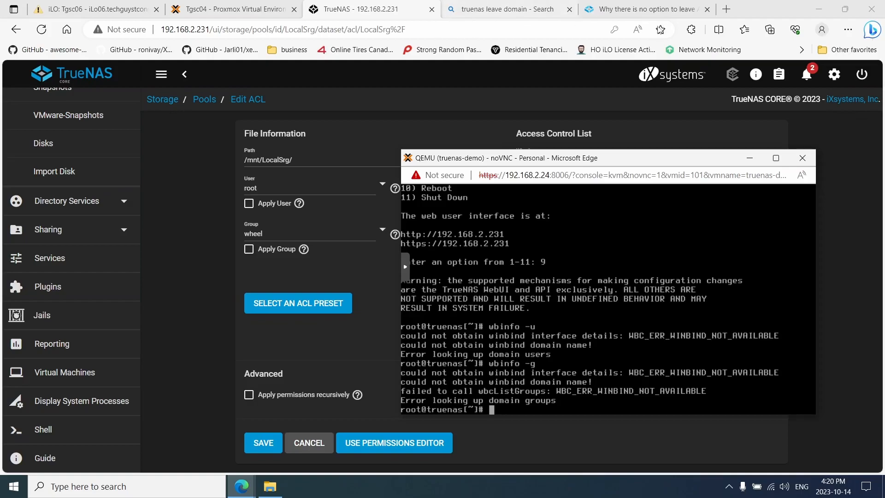
Step: Read the forum thread "Why there is no option to leave Active Directory in TrueNAS?", including the TrueNAS-12.0-U5 update and the rejoin steps
{"action": "left_click", "coordinate": [634, 10]}
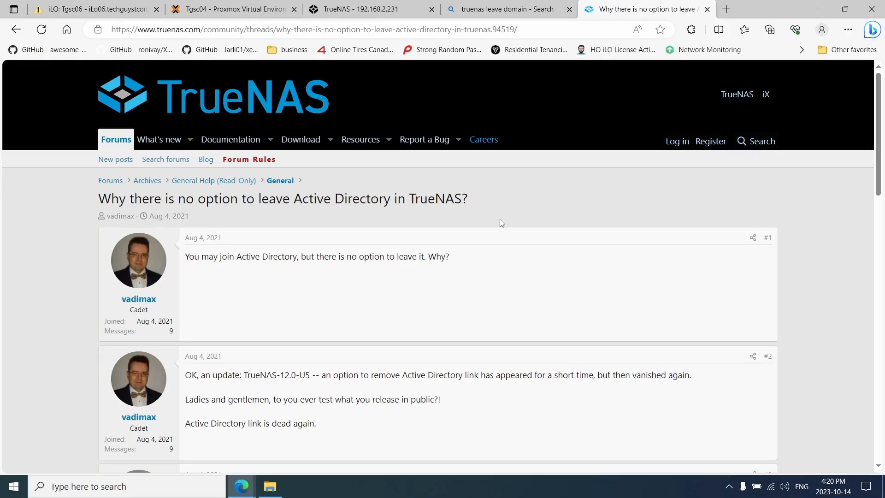
{"action": "scroll", "coordinate": [333, 281], "scroll_direction": "down", "scroll_amount": 7}
{"action": "scroll", "coordinate": [334, 281], "scroll_direction": "down", "scroll_amount": 6}
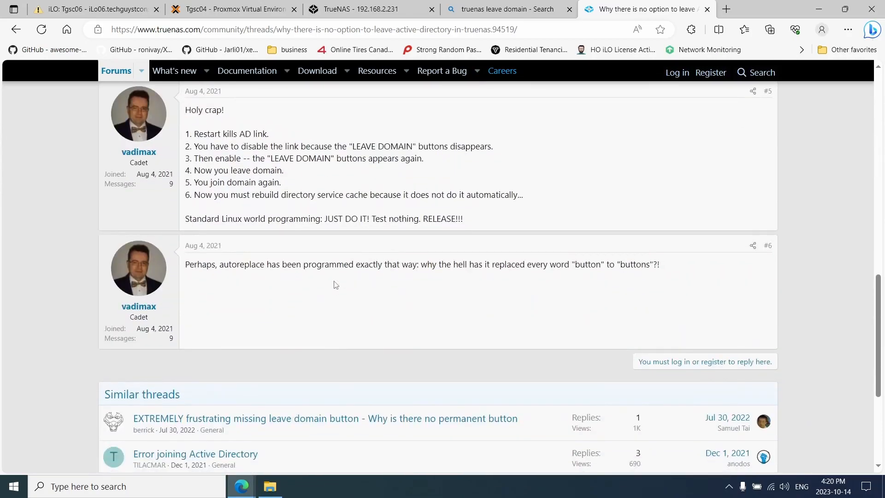
{"action": "left_click_drag", "start_coordinate": [153, 329], "coordinate": [191, 330]}
{"action": "left_click", "coordinate": [192, 329]}
{"action": "scroll", "coordinate": [216, 329], "scroll_direction": "up", "scroll_amount": 15}
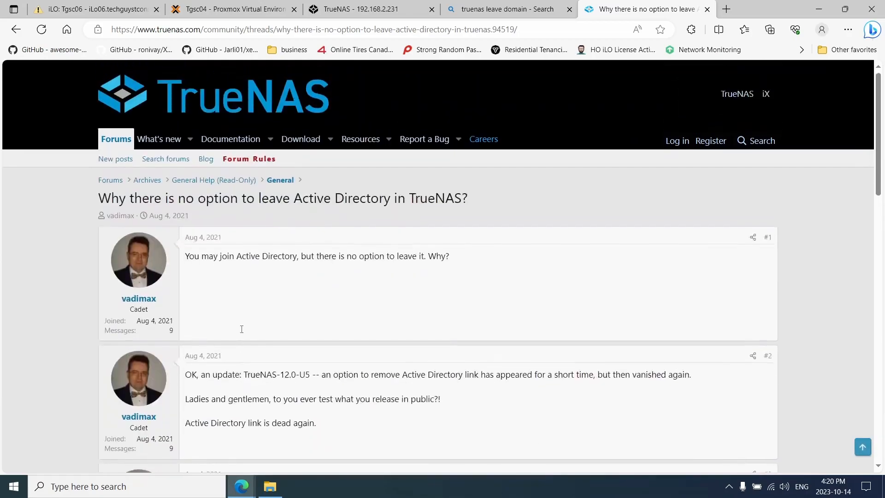
{"action": "scroll", "coordinate": [241, 329], "scroll_direction": "down", "scroll_amount": 4}
{"action": "left_click_drag", "start_coordinate": [186, 193], "coordinate": [313, 195]}
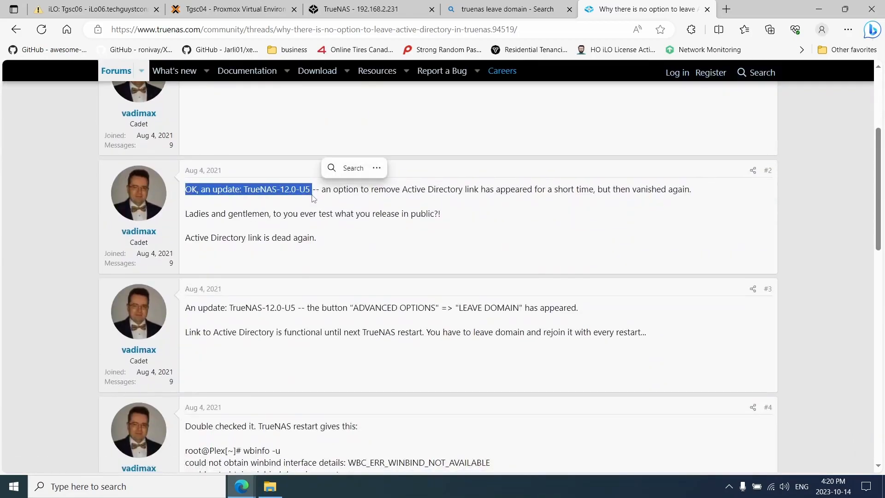
{"action": "scroll", "coordinate": [309, 198], "scroll_direction": "down", "scroll_amount": 5}
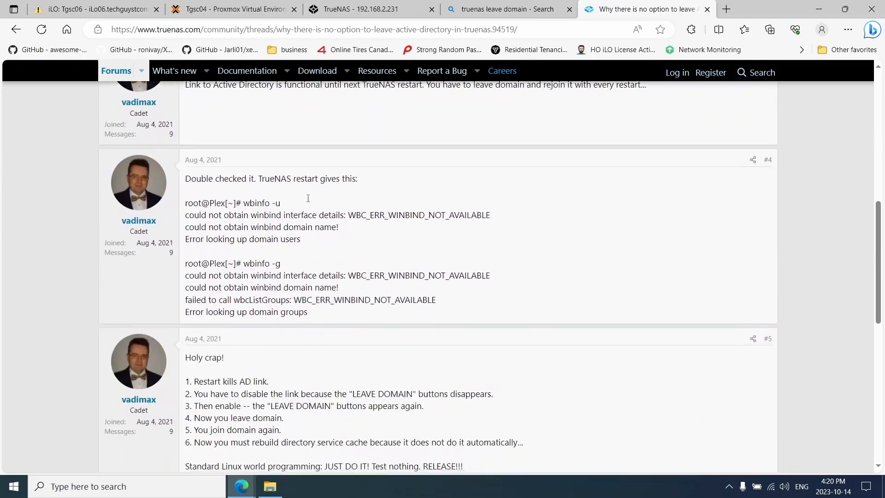
{"action": "scroll", "coordinate": [308, 199], "scroll_direction": "down", "scroll_amount": 8}
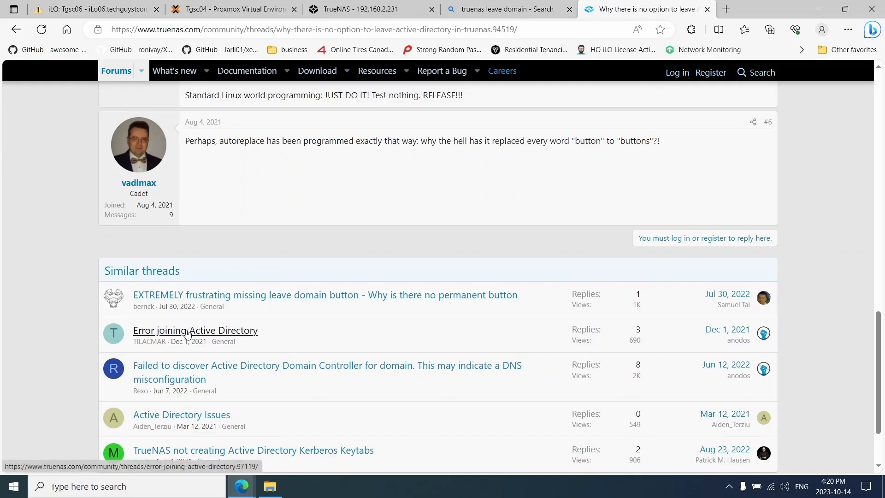
Step: Open and read the similar thread "Error joining Active Directory" and return to the TrueNAS Community home page
{"action": "mouse_move", "coordinate": [187, 333]}
{"action": "left_click", "coordinate": [182, 335]}
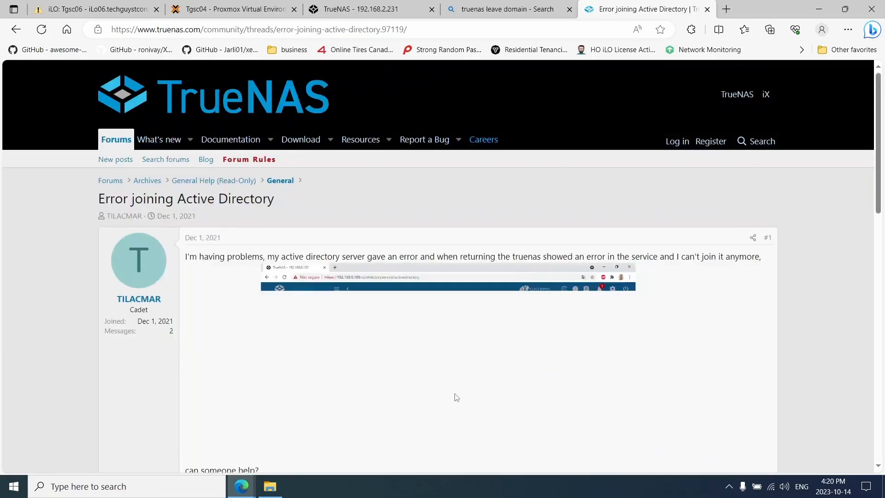
{"action": "scroll", "coordinate": [240, 330], "scroll_direction": "down", "scroll_amount": 8}
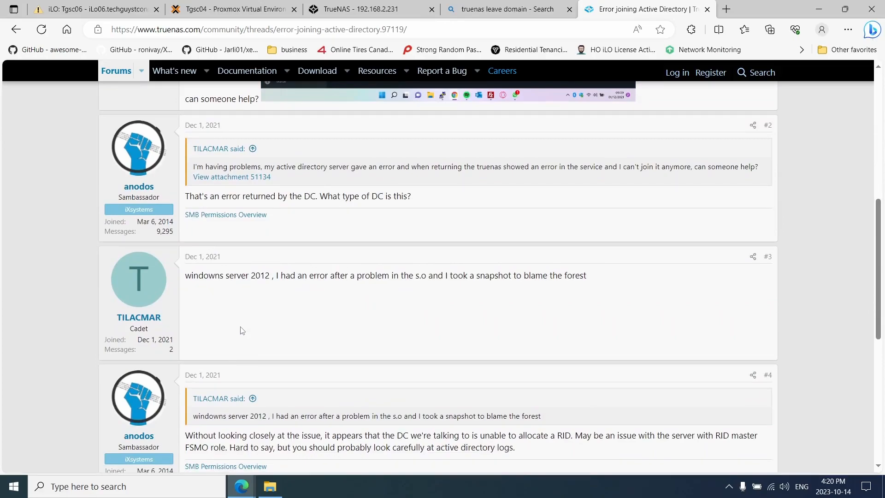
{"action": "scroll", "coordinate": [240, 331], "scroll_direction": "up", "scroll_amount": 10}
{"action": "left_click", "coordinate": [138, 94]}
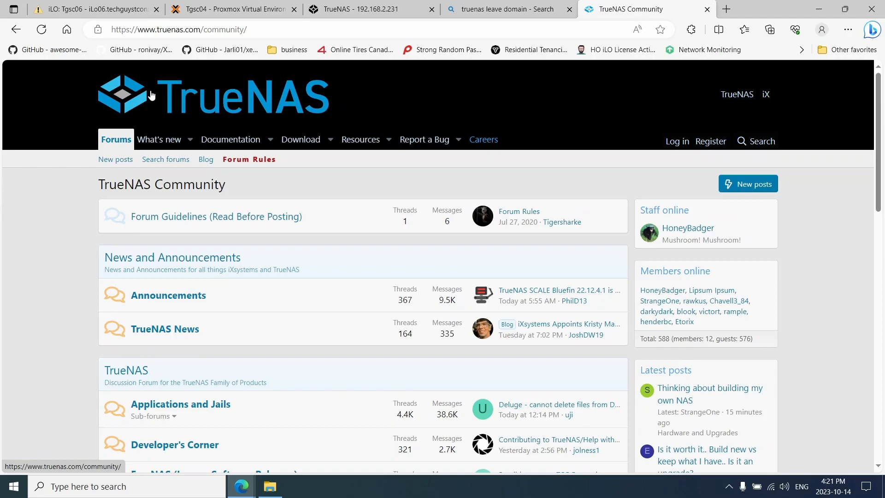
Step: Revisit the TrueNAS ACL page and the Proxmox VM hardware page, and close the "truenas leave domain" search page
{"action": "left_click", "coordinate": [354, 8]}
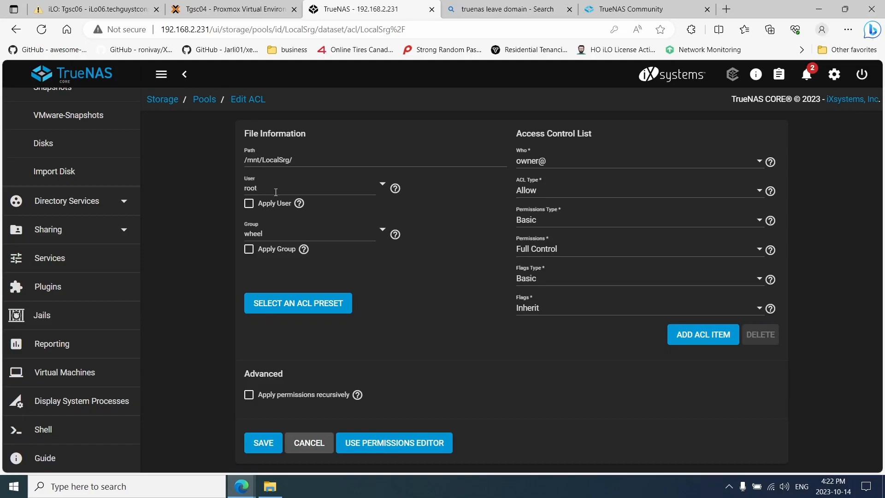
{"action": "left_click", "coordinate": [220, 5]}
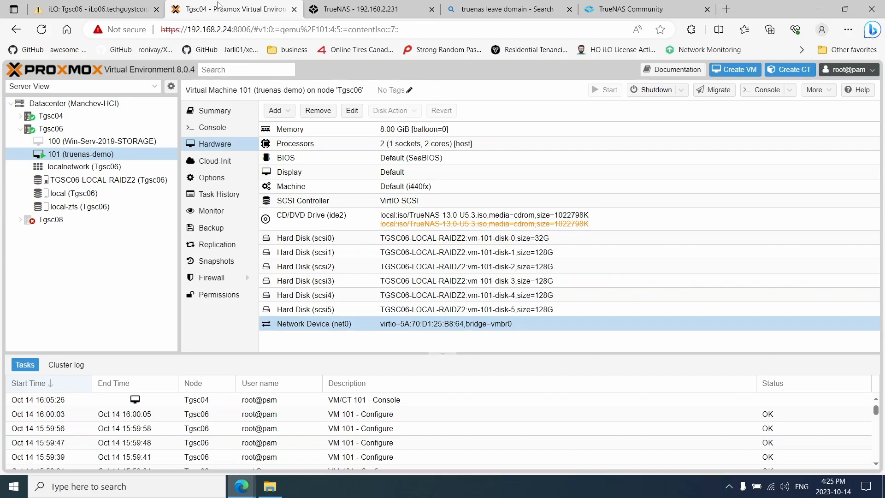
{"action": "left_click", "coordinate": [507, 6]}
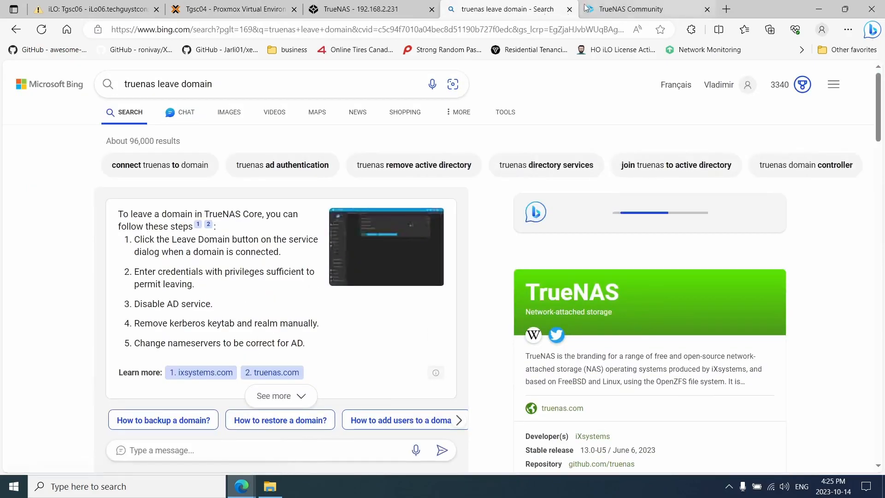
{"action": "left_click", "coordinate": [569, 9]}
Step: Load YouTube in place of the TrueNAS Community page
{"action": "left_click", "coordinate": [530, 28]}
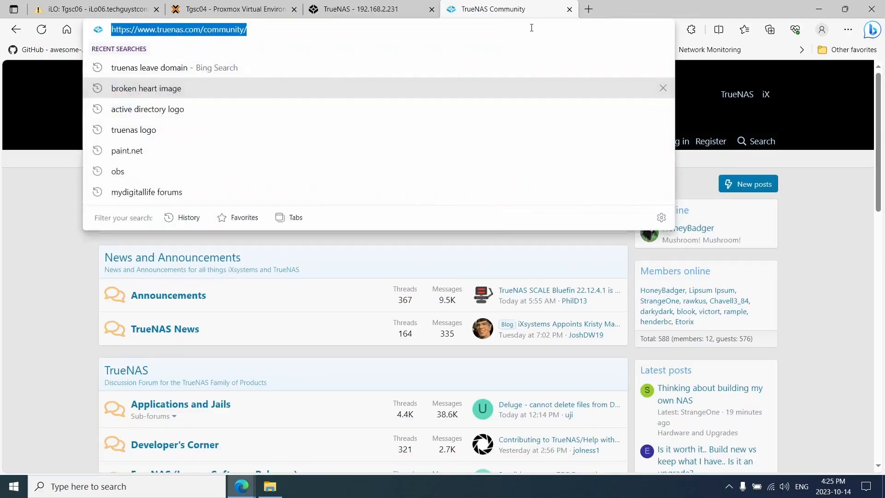
{"action": "type", "text": "youtub"}
{"action": "key", "text": "Return"}
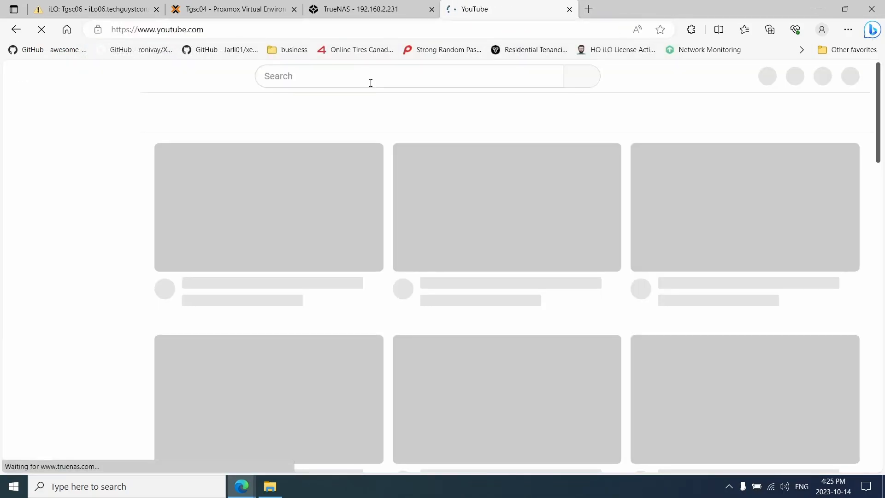
{"action": "scroll", "coordinate": [737, 193], "scroll_direction": "down", "scroll_amount": 8}
{"action": "scroll", "coordinate": [761, 204], "scroll_direction": "down", "scroll_amount": 10}
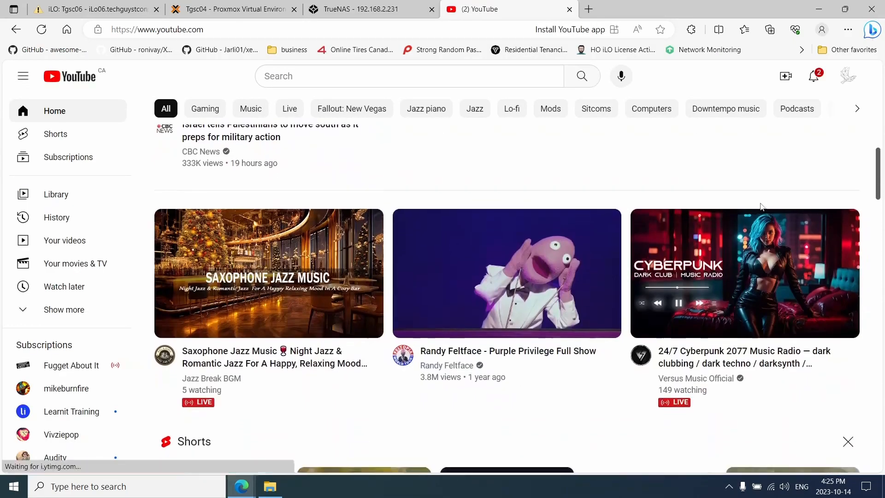
{"action": "scroll", "coordinate": [761, 209], "scroll_direction": "down", "scroll_amount": 10}
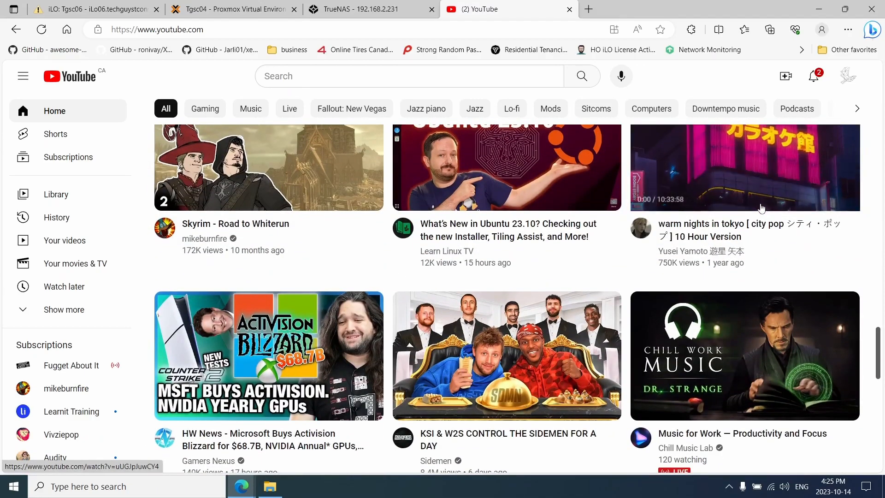
{"action": "scroll", "coordinate": [761, 208], "scroll_direction": "down", "scroll_amount": 2}
{"action": "scroll", "coordinate": [762, 209], "scroll_direction": "down", "scroll_amount": 8}
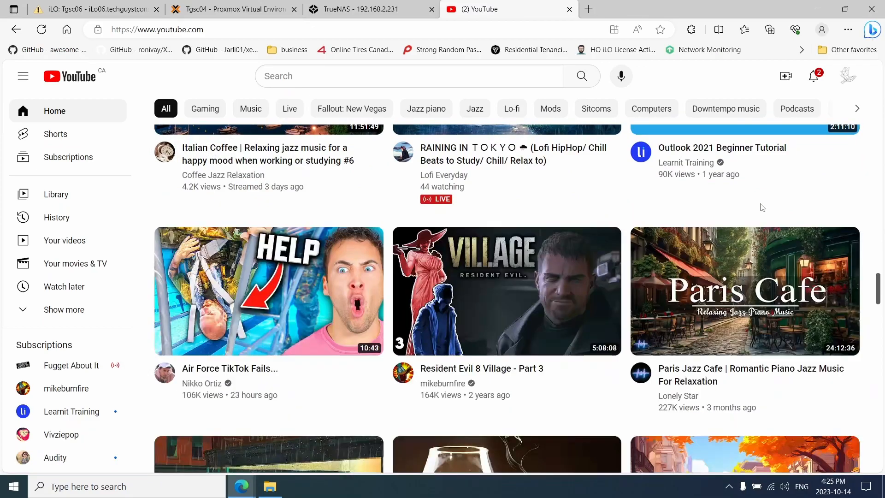
{"action": "scroll", "coordinate": [762, 208], "scroll_direction": "down", "scroll_amount": 10}
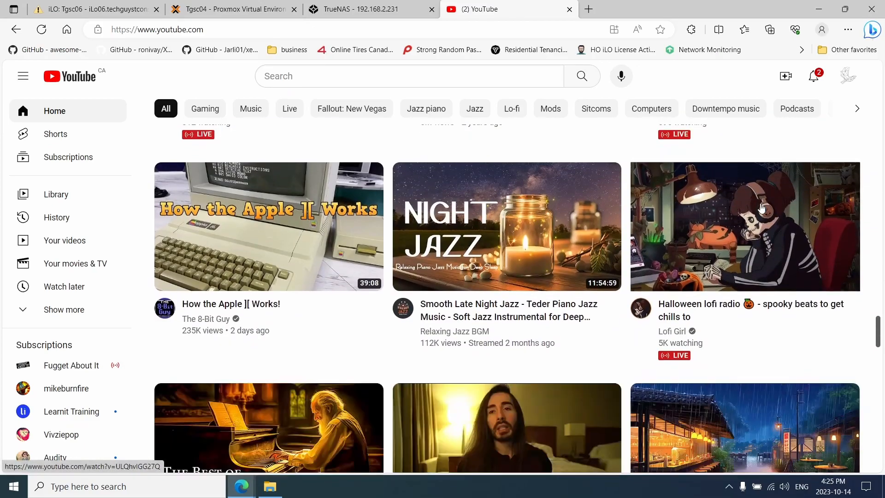
Step: Browse the YouTube home feed, expand the full subscriptions list and look through the subscribed channels
{"action": "scroll", "coordinate": [761, 208], "scroll_direction": "down", "scroll_amount": 4}
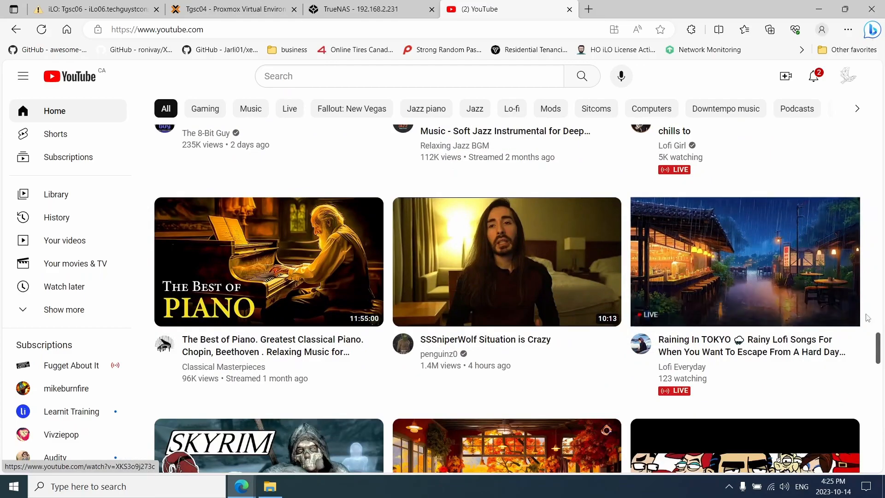
{"action": "left_click_drag", "start_coordinate": [880, 340], "coordinate": [842, 52]}
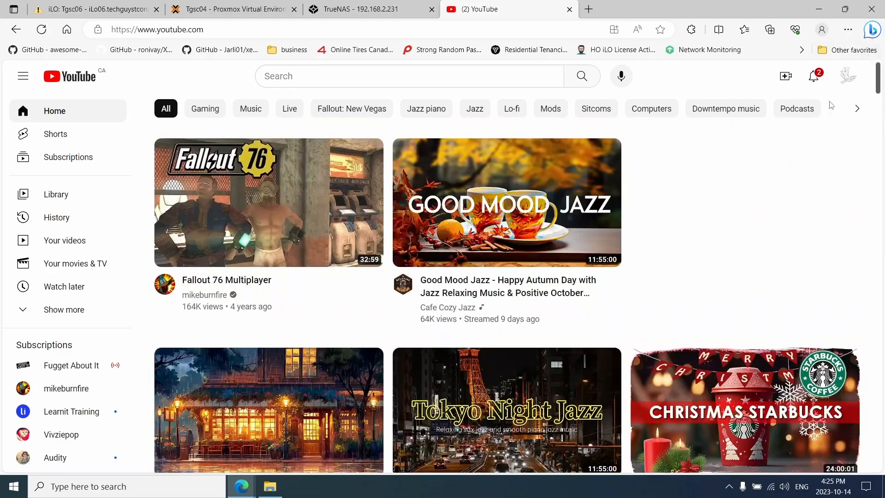
{"action": "scroll", "coordinate": [89, 159], "scroll_direction": "down", "scroll_amount": 2}
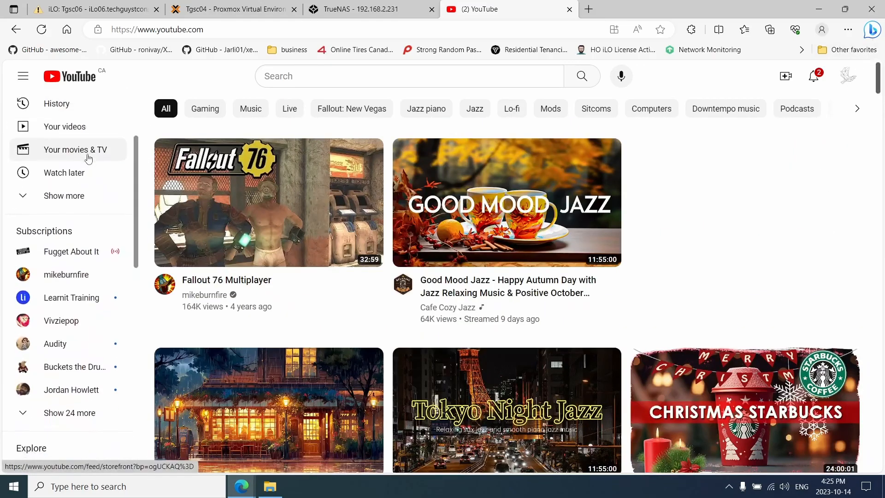
{"action": "scroll", "coordinate": [60, 257], "scroll_direction": "down", "scroll_amount": 3}
{"action": "left_click", "coordinate": [60, 243]}
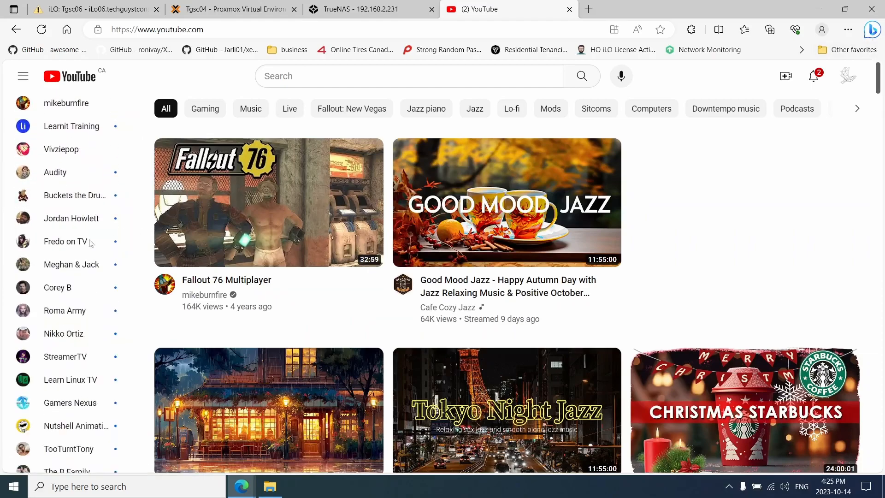
{"action": "scroll", "coordinate": [90, 222], "scroll_direction": "down", "scroll_amount": 1}
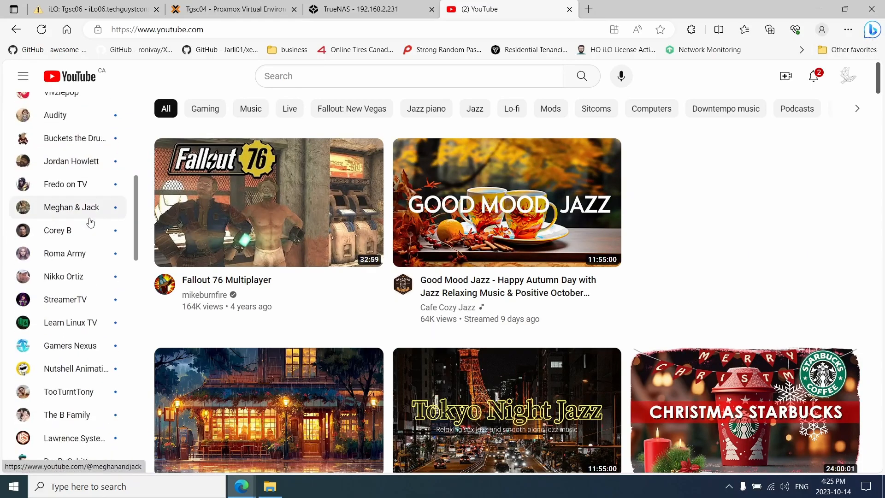
{"action": "scroll", "coordinate": [91, 223], "scroll_direction": "down", "scroll_amount": 1}
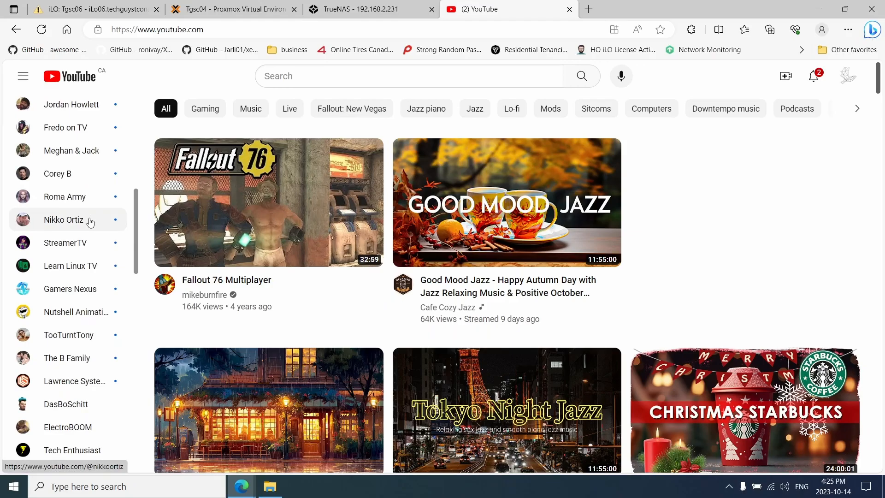
{"action": "scroll", "coordinate": [91, 222], "scroll_direction": "down", "scroll_amount": 3}
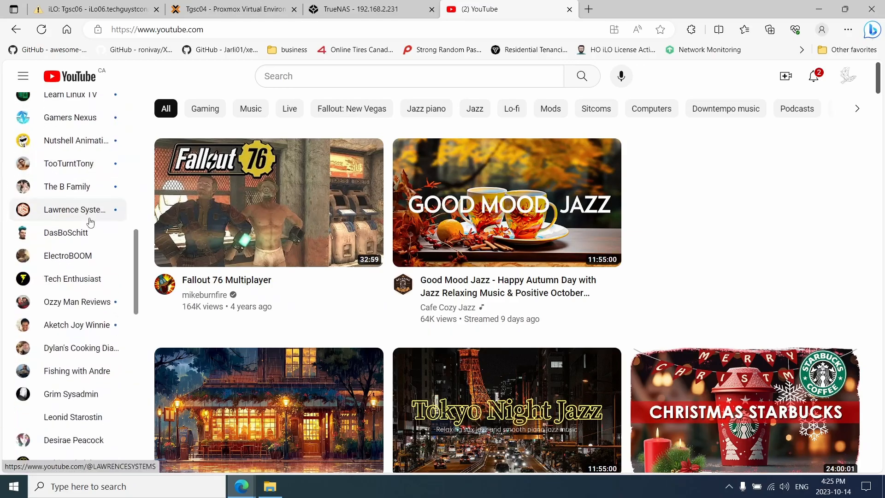
{"action": "scroll", "coordinate": [91, 222], "scroll_direction": "down", "scroll_amount": 2}
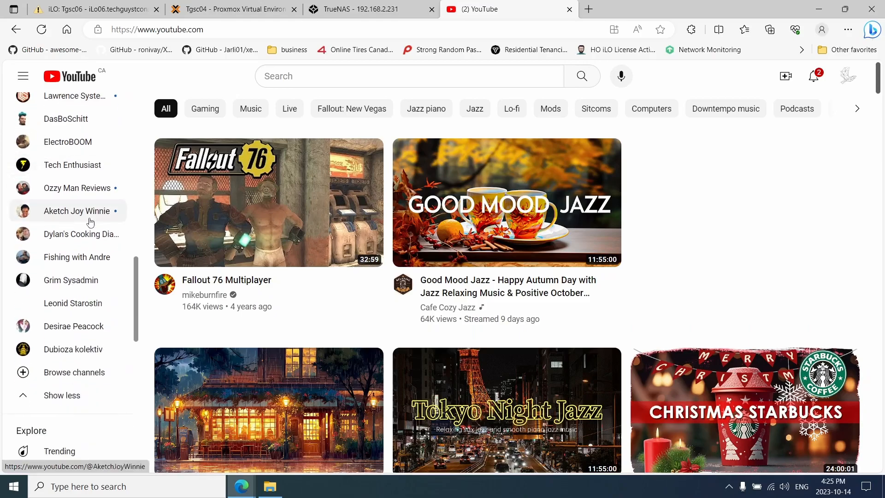
{"action": "scroll", "coordinate": [91, 222], "scroll_direction": "up", "scroll_amount": 12}
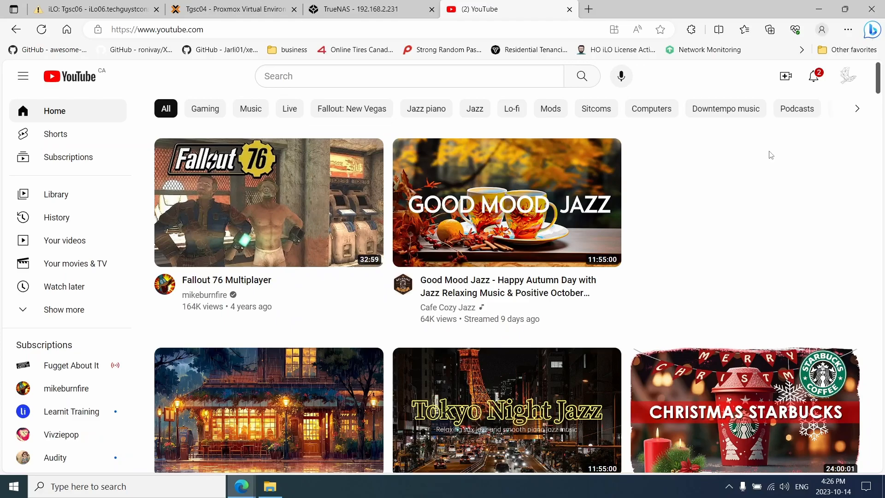
Step: Close the YouTube page and open the LDAP settings under Directory Services in TrueNAS
{"action": "left_click", "coordinate": [569, 9]}
{"action": "left_click", "coordinate": [319, 192]}
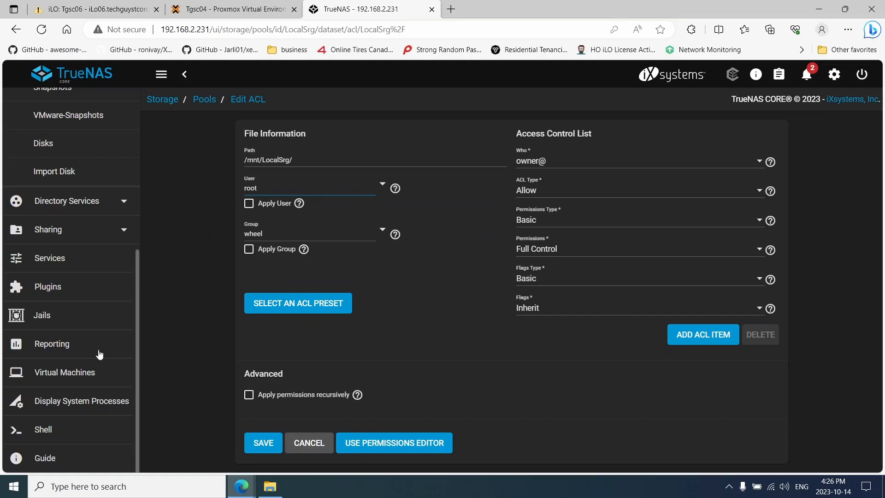
{"action": "scroll", "coordinate": [87, 343], "scroll_direction": "up", "scroll_amount": 5}
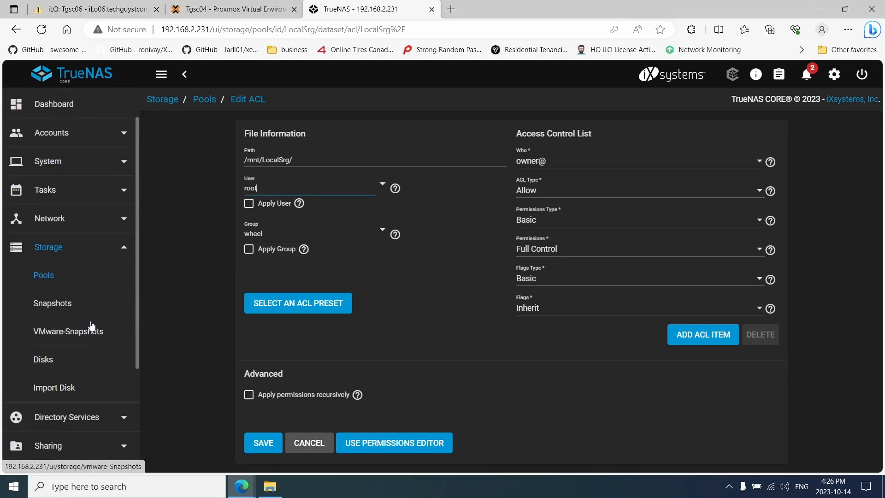
{"action": "scroll", "coordinate": [85, 277], "scroll_direction": "down", "scroll_amount": 2}
{"action": "left_click", "coordinate": [79, 341]}
{"action": "scroll", "coordinate": [139, 324], "scroll_direction": "down", "scroll_amount": 3}
{"action": "left_click", "coordinate": [46, 188]}
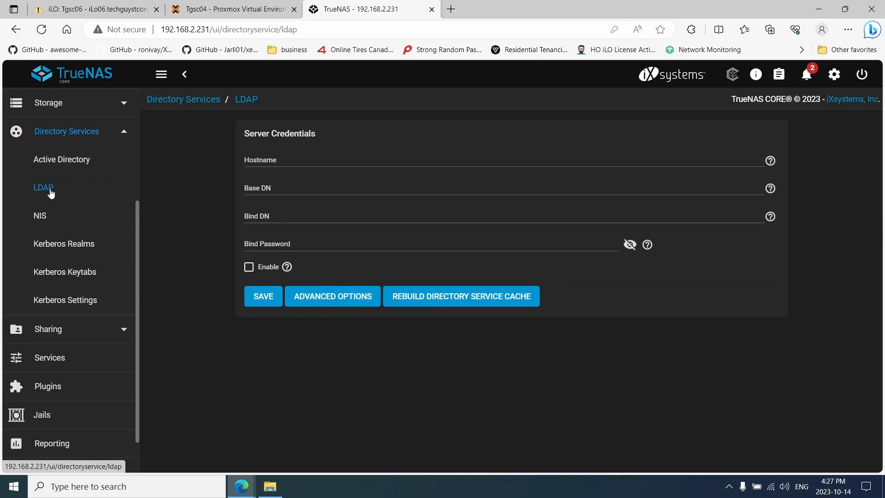
Step: Highlight the TrueNAS host's fully qualified domain name below the root account, then clear the highlight
{"action": "scroll", "coordinate": [51, 193], "scroll_direction": "up", "scroll_amount": 5}
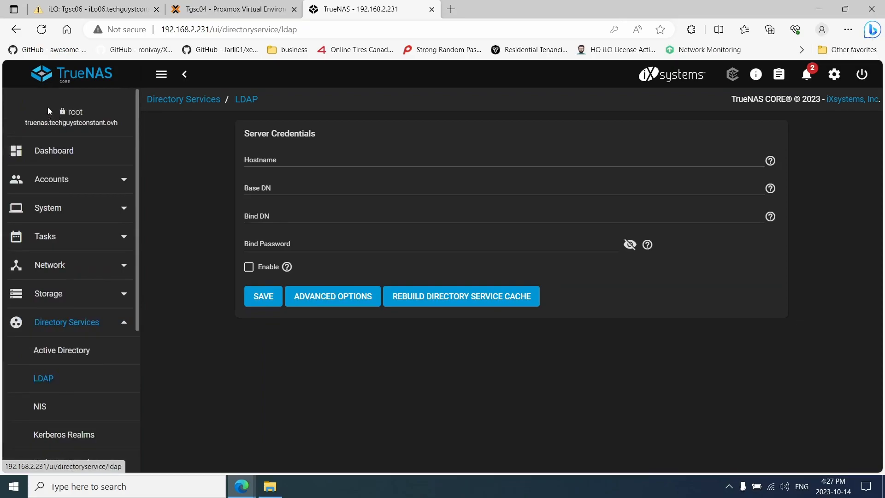
{"action": "left_click_drag", "start_coordinate": [26, 122], "coordinate": [120, 125]}
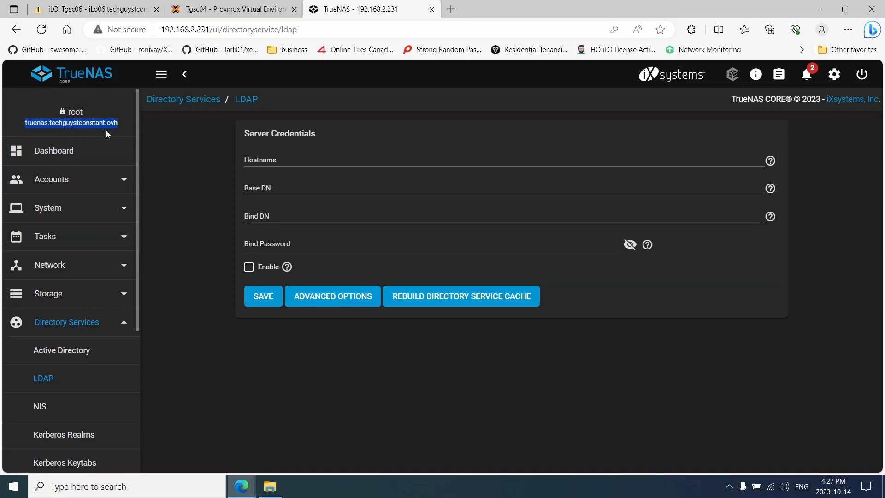
{"action": "left_click", "coordinate": [96, 119]}
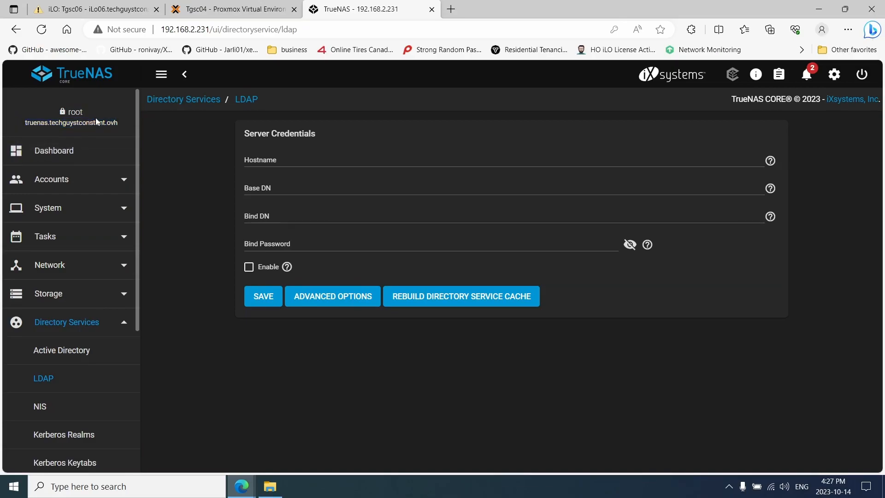